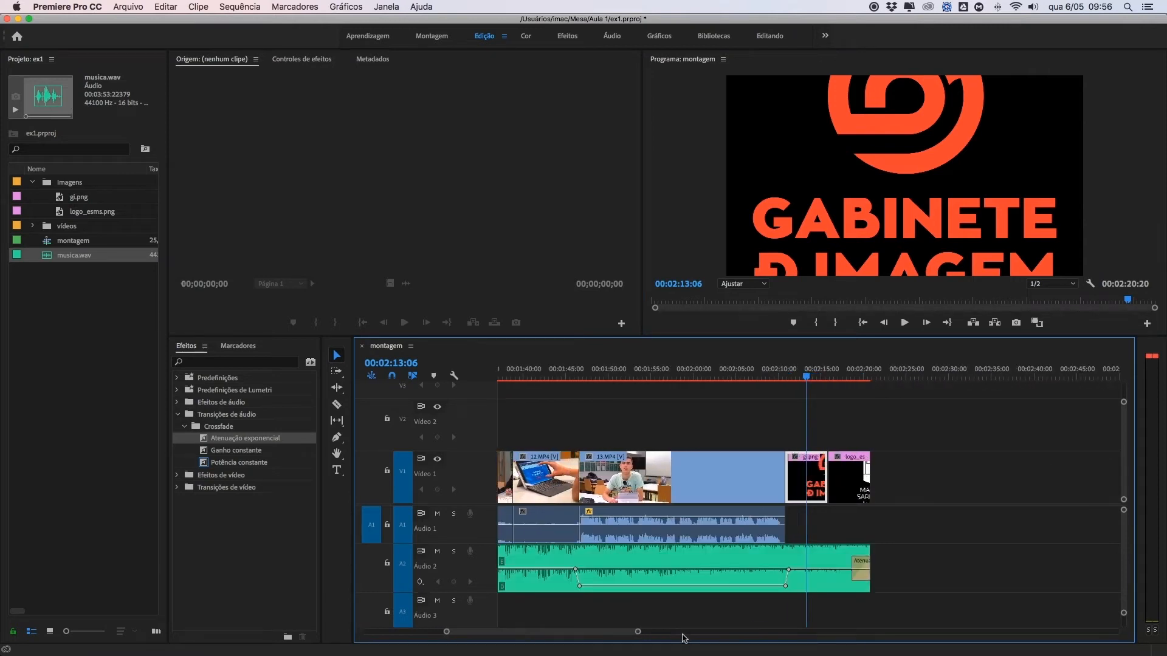
- Show the gi.png logo clip's Motion and Opacity properties in Effect Controls
click(290, 60)
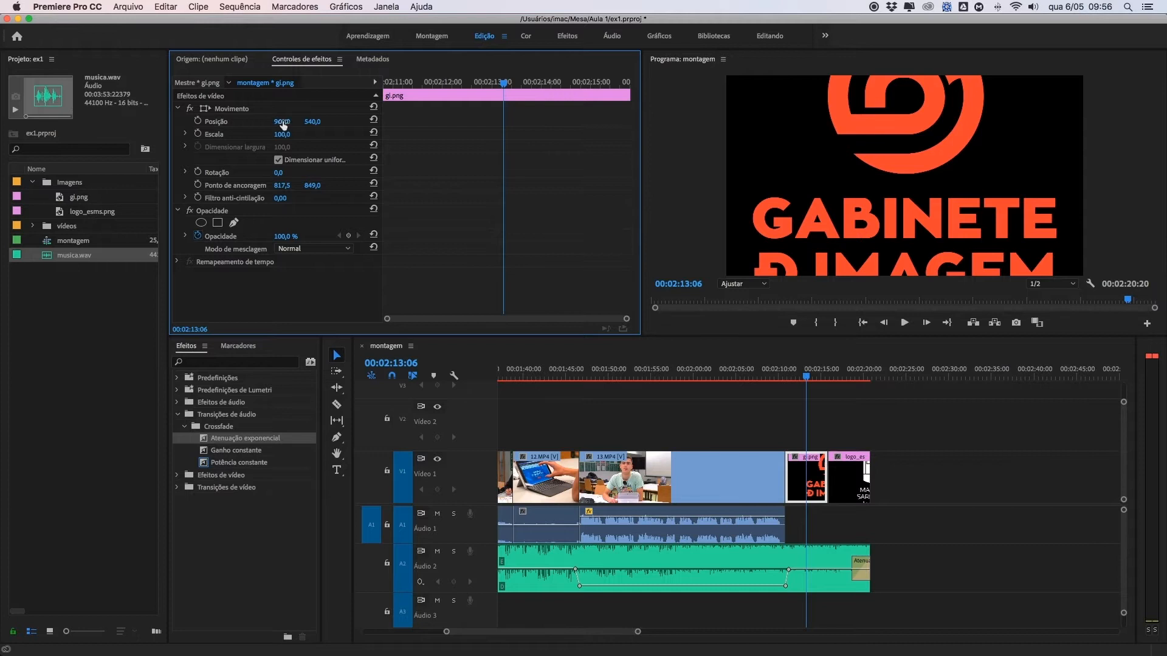
- Set the gi.png logo to scale 31 at position 954, 531, then select the logo_esms.png clip
drag(283, 122, 307, 122)
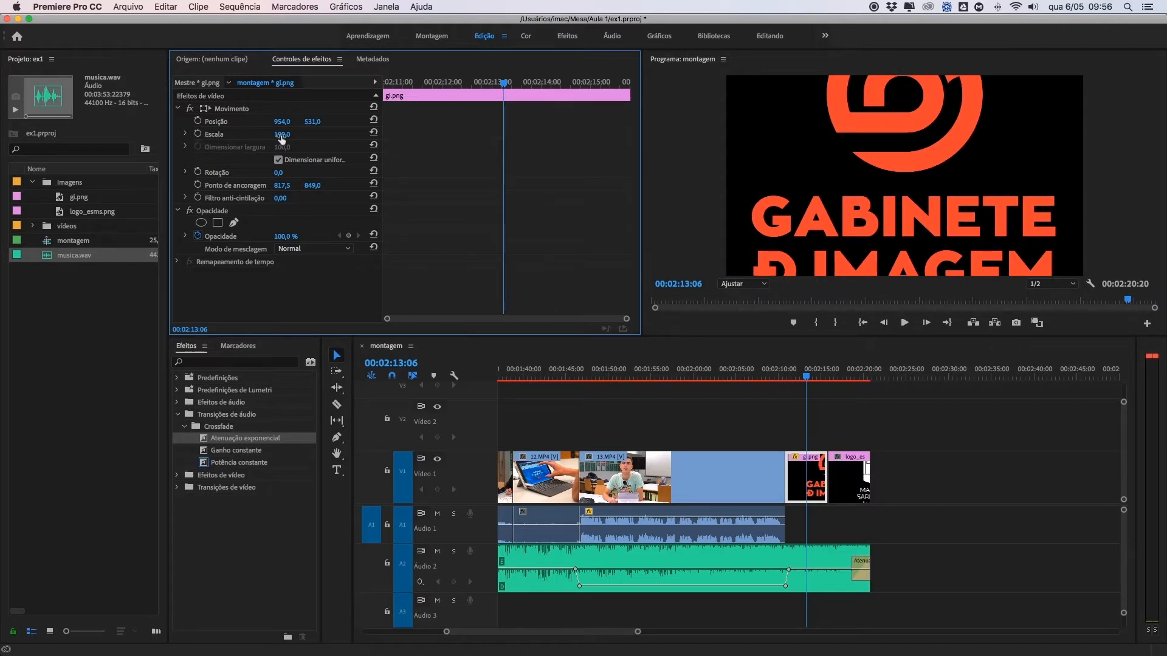
drag(282, 134, 240, 134)
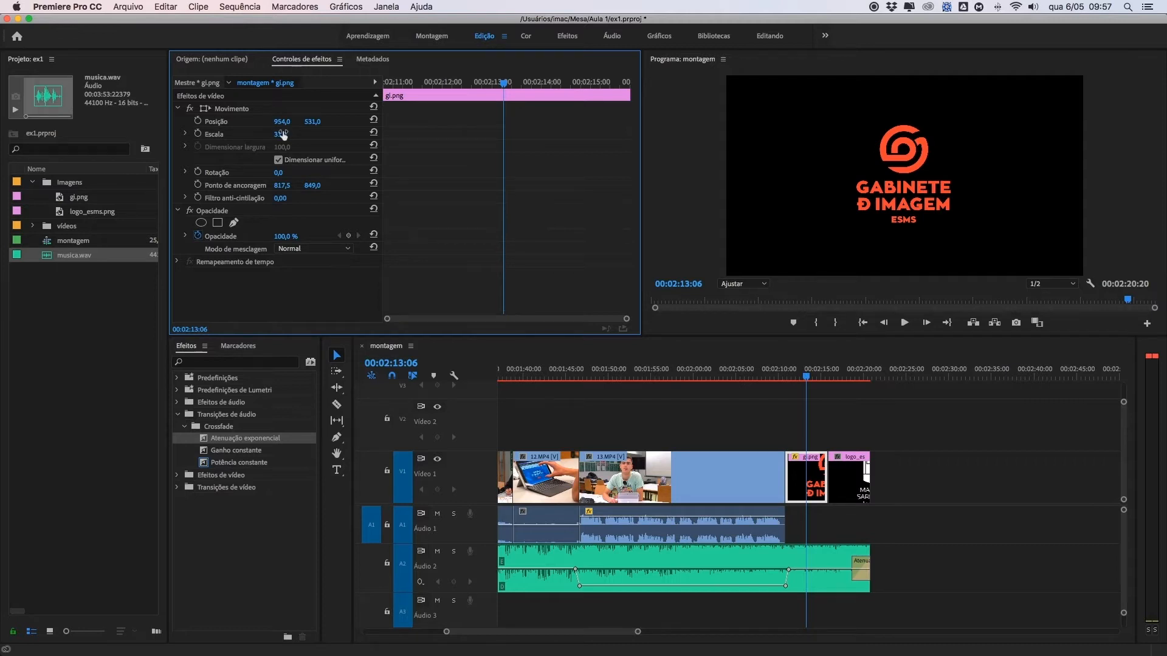
drag(811, 379, 850, 380)
click(866, 484)
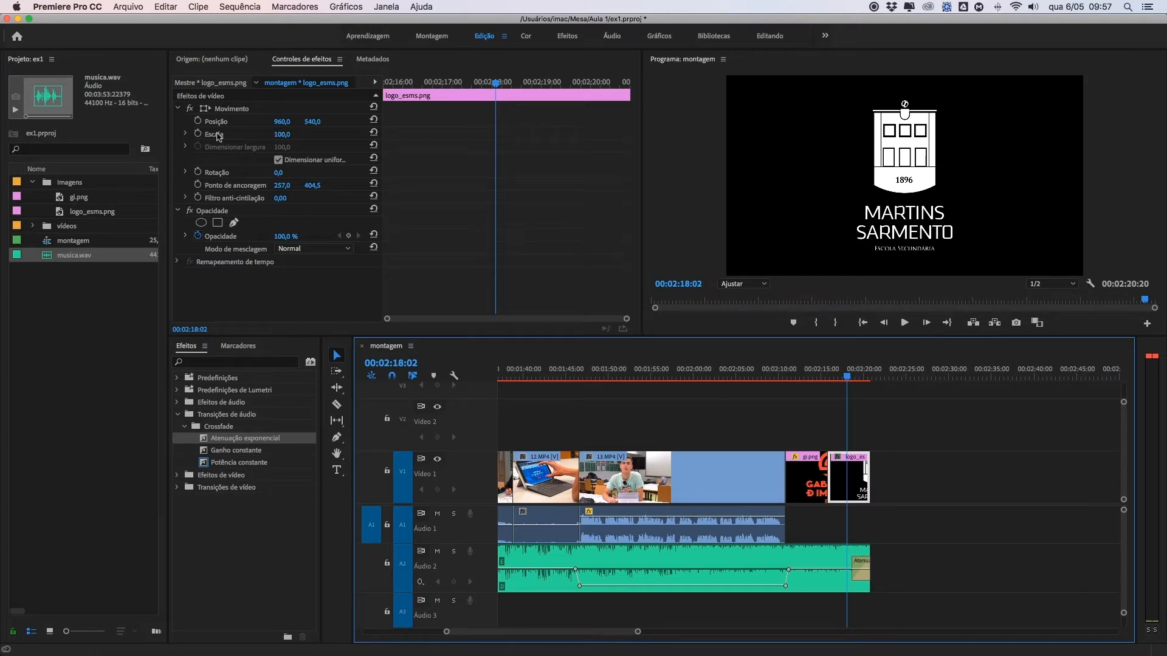
- Set the logo_esms.png logo's scale to exactly 65, then scrub back to compare with gi.png
click(278, 138)
drag(282, 134, 262, 134)
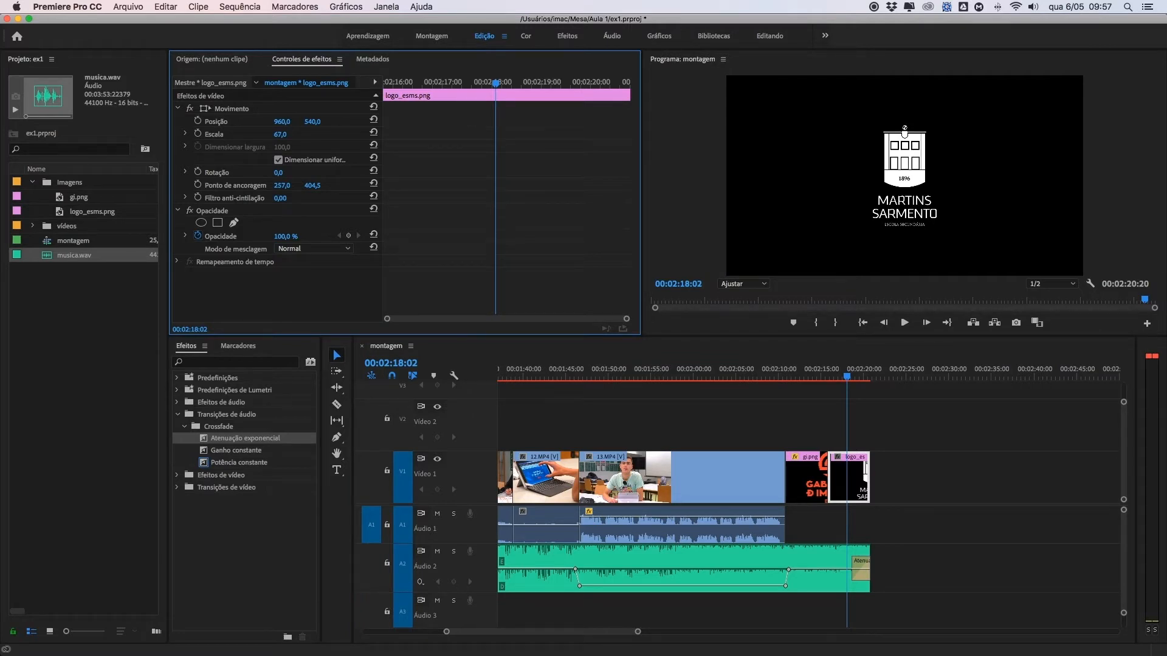
drag(261, 134, 279, 138)
click(279, 135)
text(65)
key(Return)
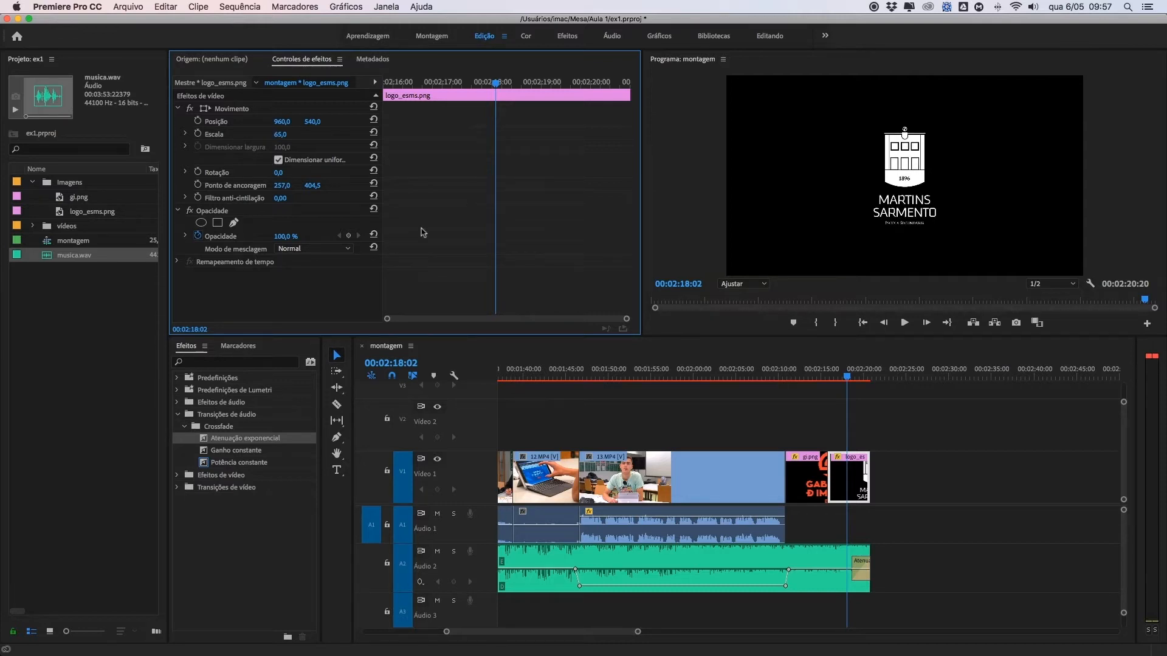
click(818, 377)
mouse_move(818, 379)
mouse_down()
mouse_move(786, 379)
mouse_move(858, 379)
mouse_move(801, 379)
mouse_up()
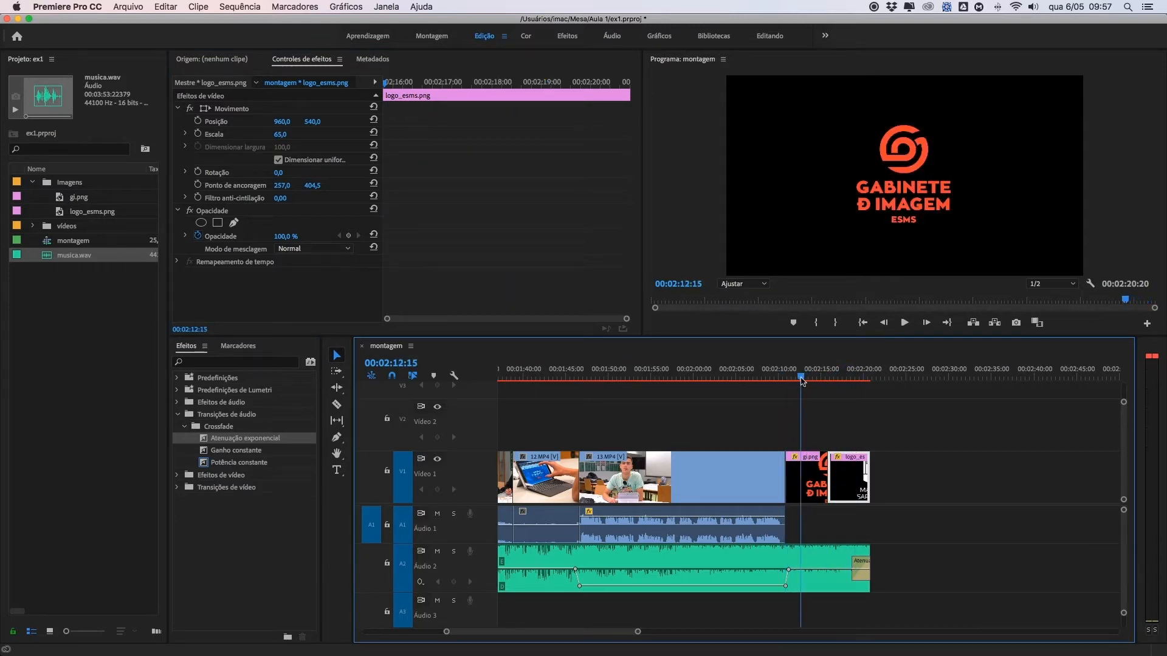
- Show the video transition categories and place the playhead on 6.MP4 at 00:00:36:02
drag(637, 632, 568, 633)
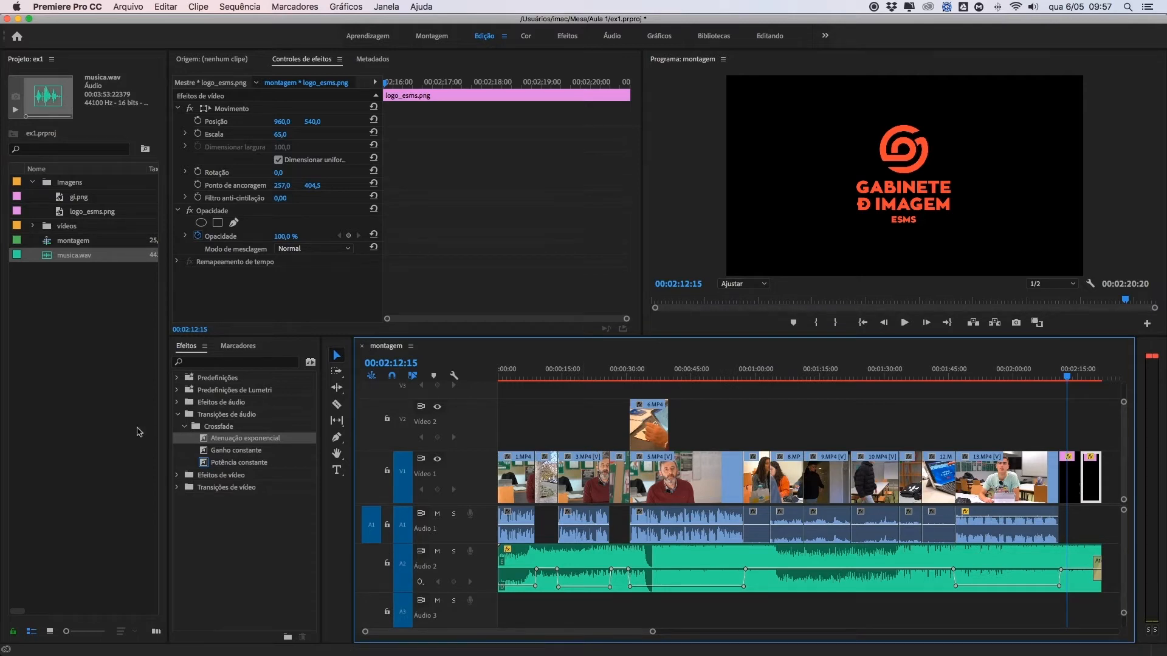
click(178, 415)
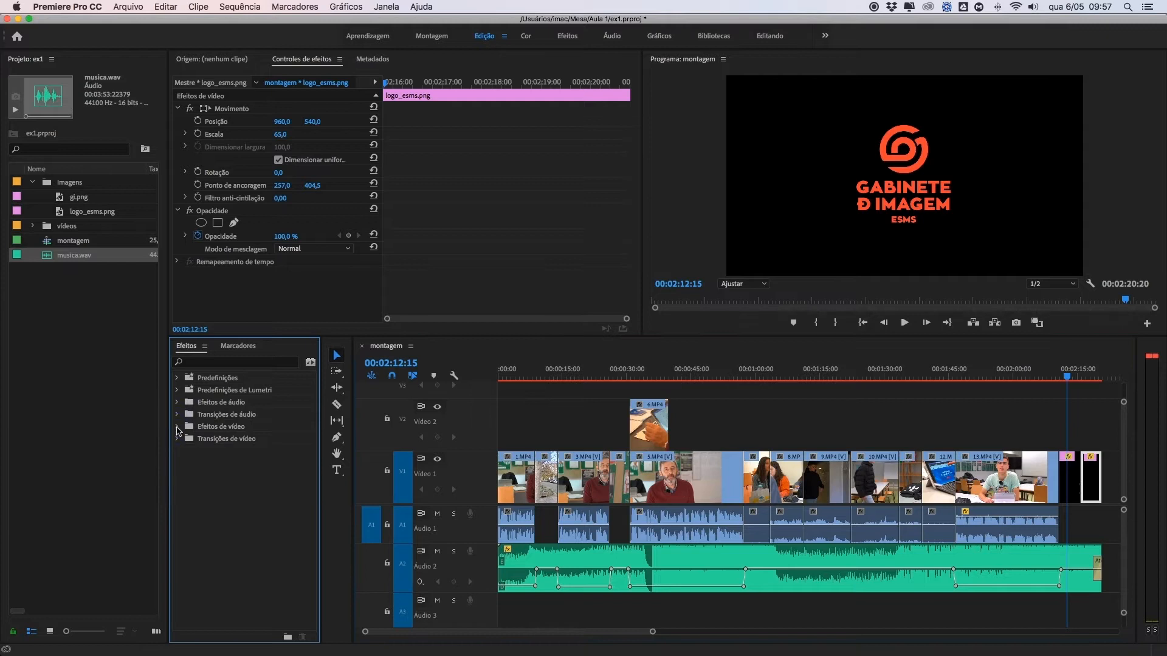
click(198, 415)
click(177, 439)
click(230, 442)
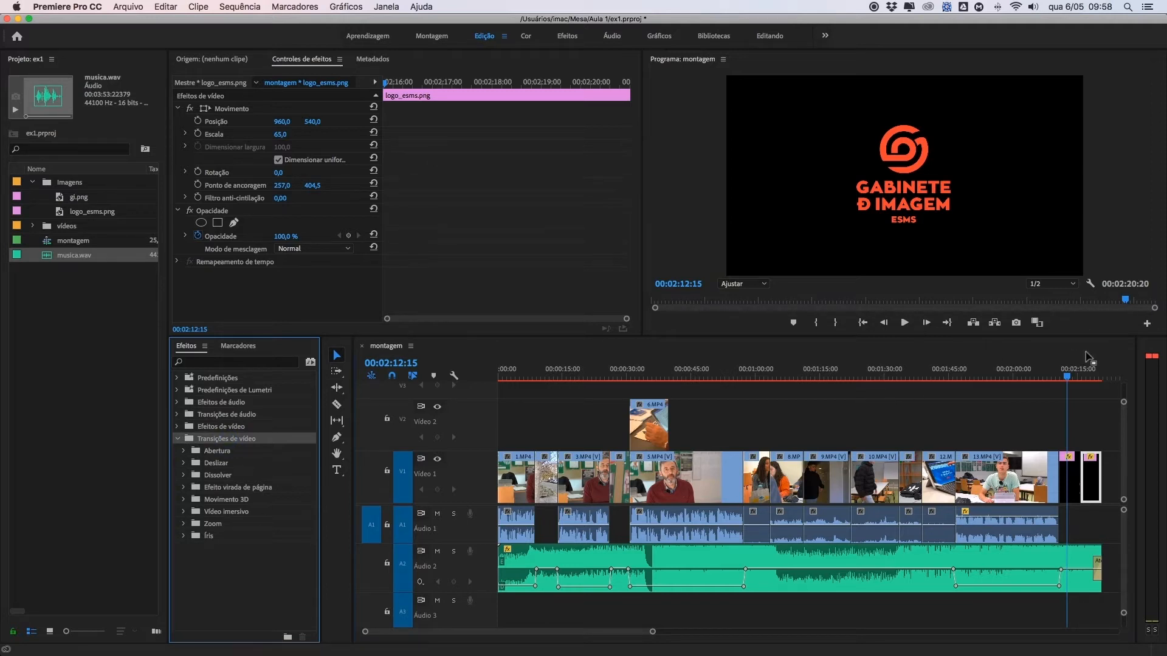
click(1014, 370)
click(652, 372)
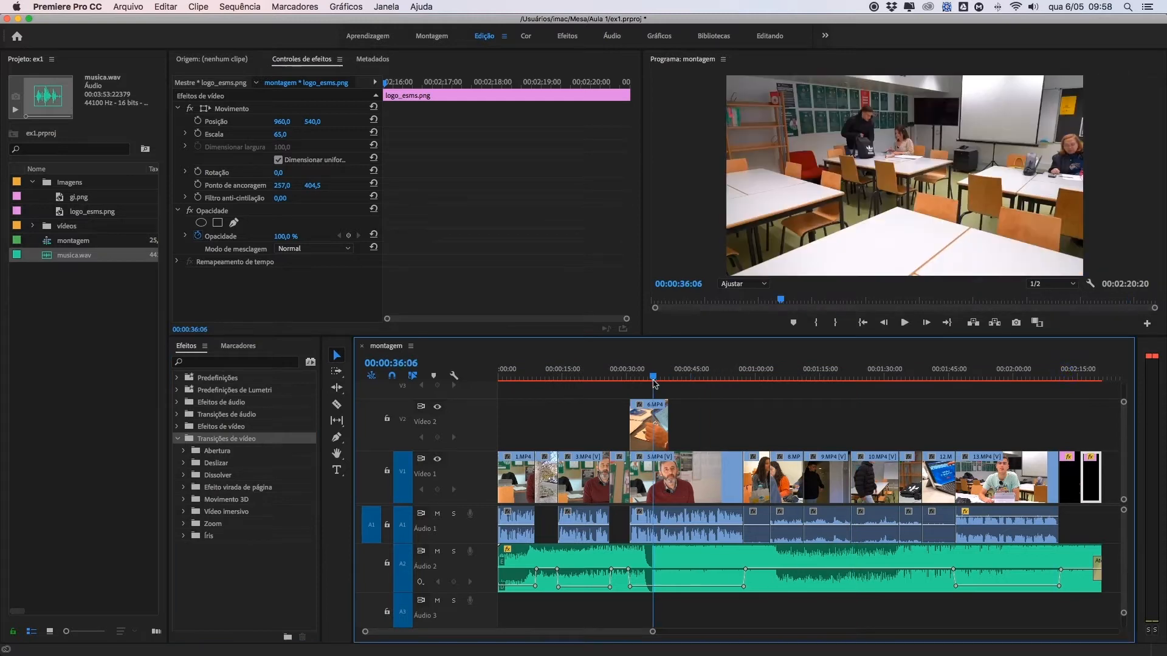
drag(650, 630, 587, 631)
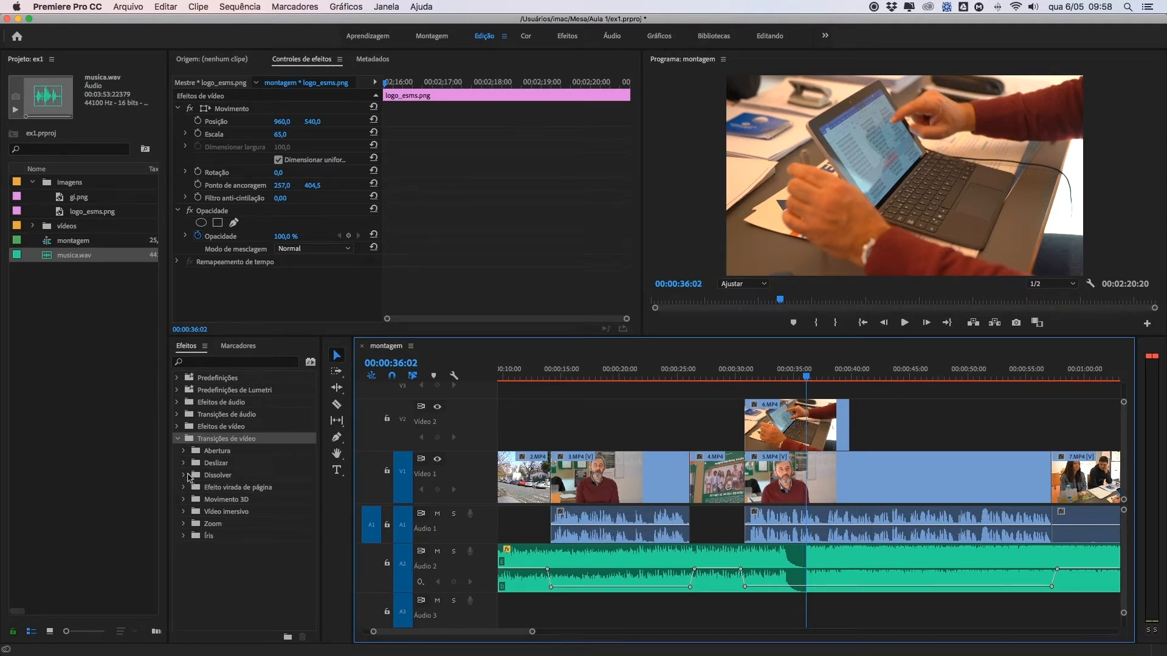
- Apply a 1-second Dissolução cruzada to the end of the 6.MP4 clip on V2
click(184, 476)
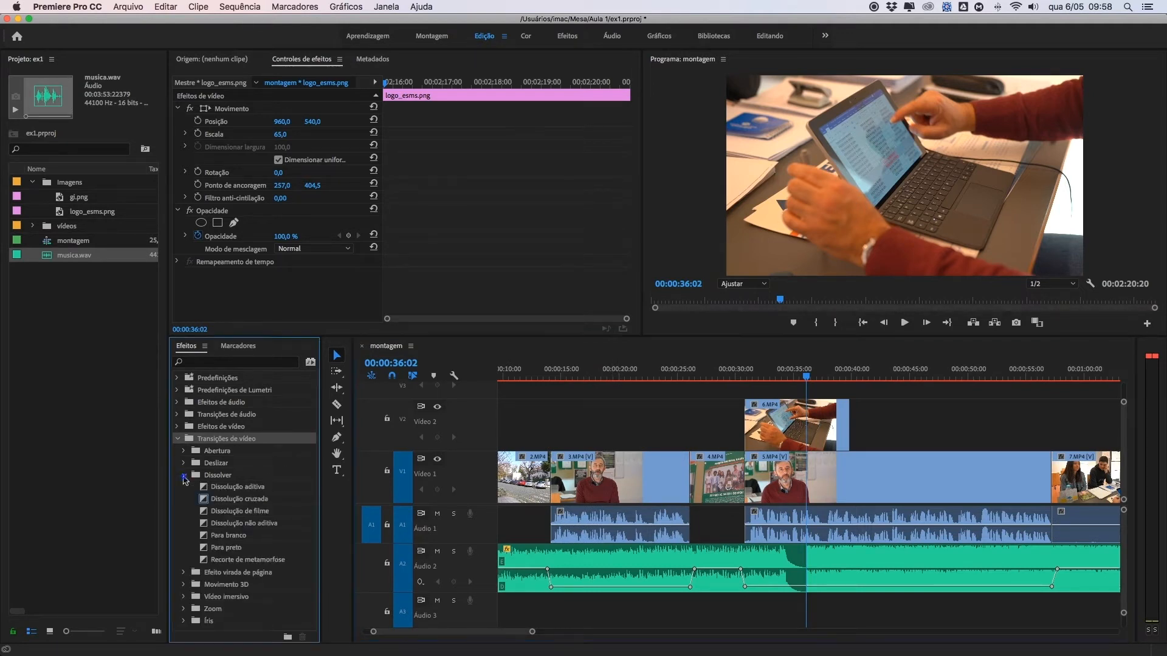
click(213, 501)
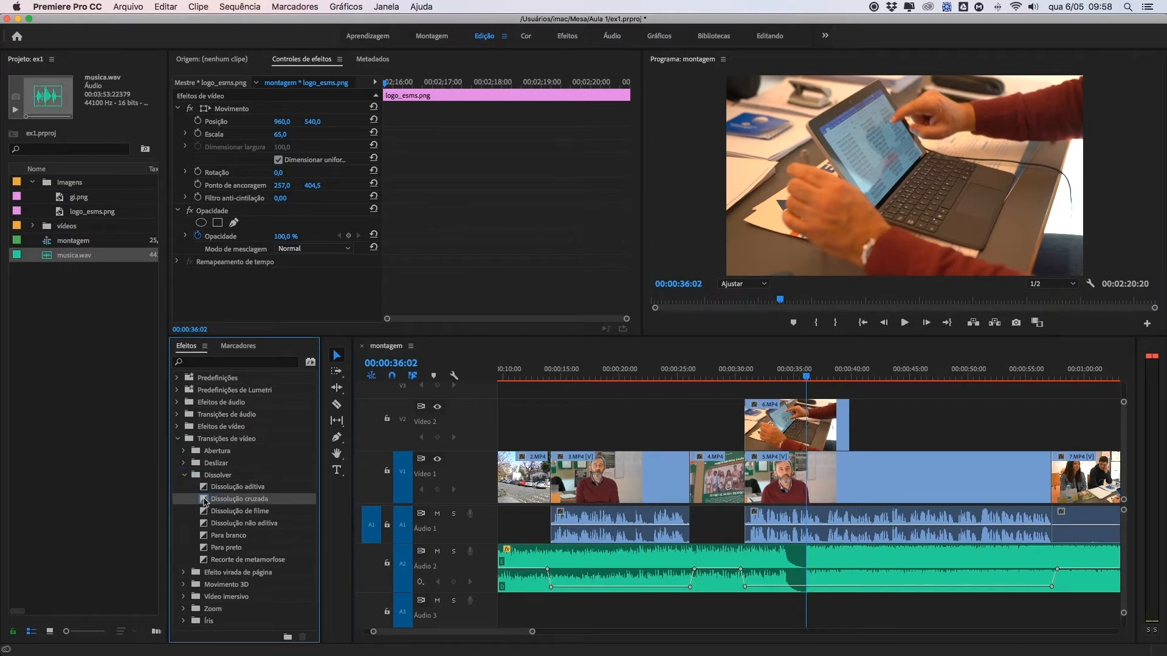
drag(204, 501, 199, 500)
drag(204, 501, 853, 424)
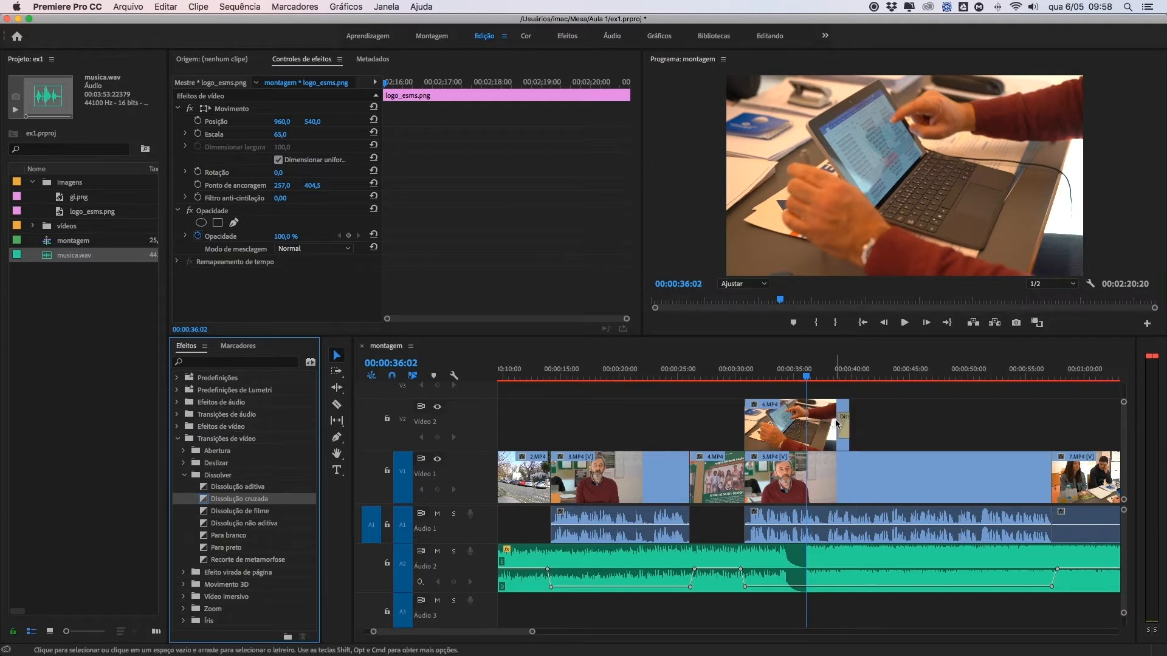
click(846, 425)
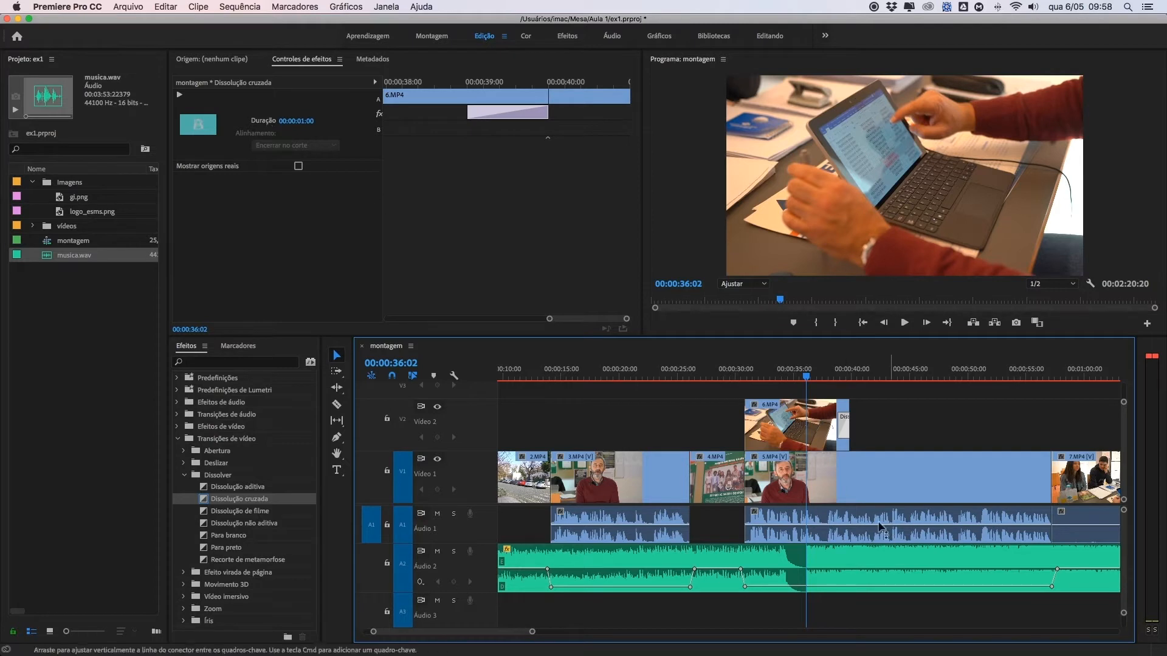
- Replace 6.MP4's ending dissolve with Efeito virada de página and scrub to preview it
drag(534, 632, 511, 632)
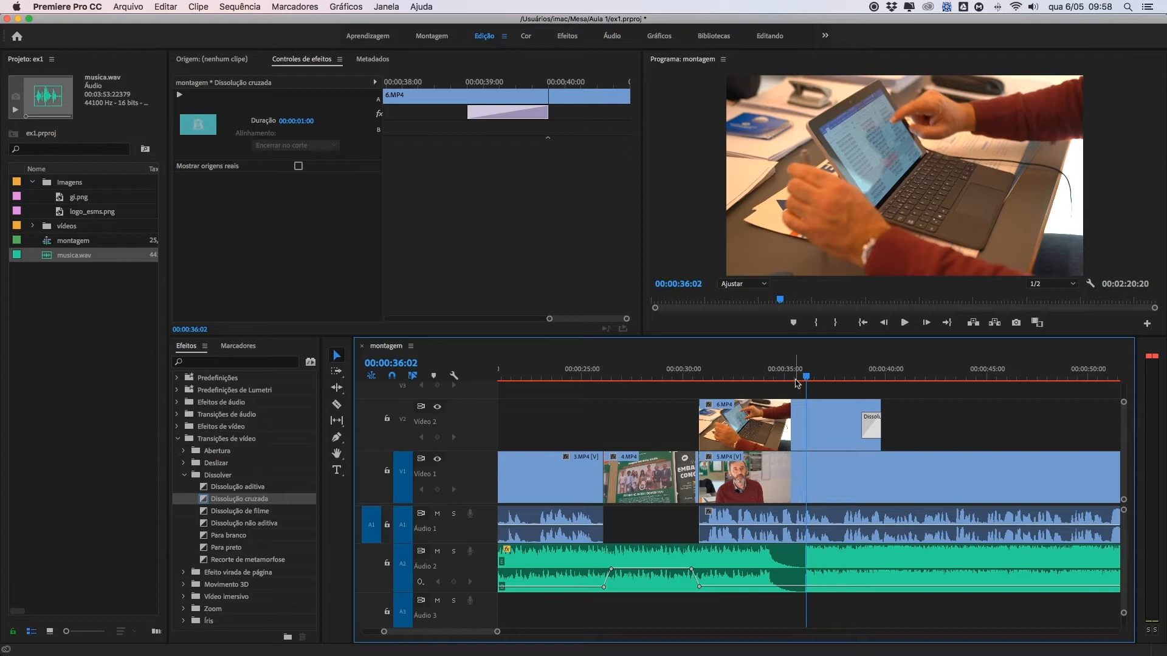
drag(807, 379, 873, 386)
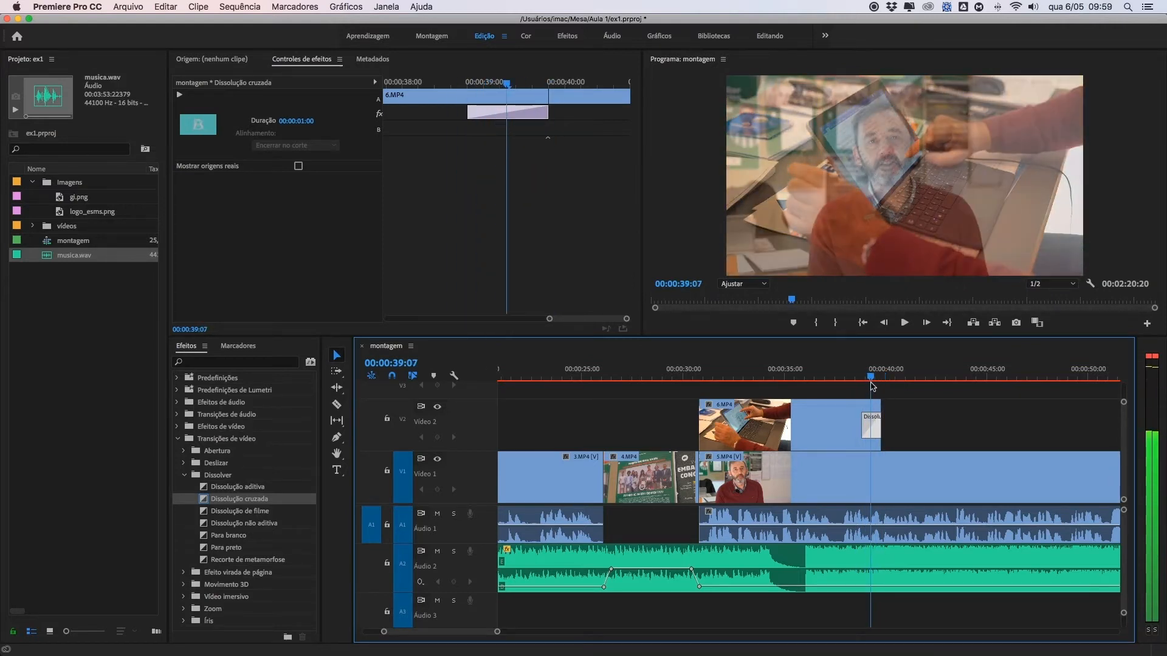
click(183, 572)
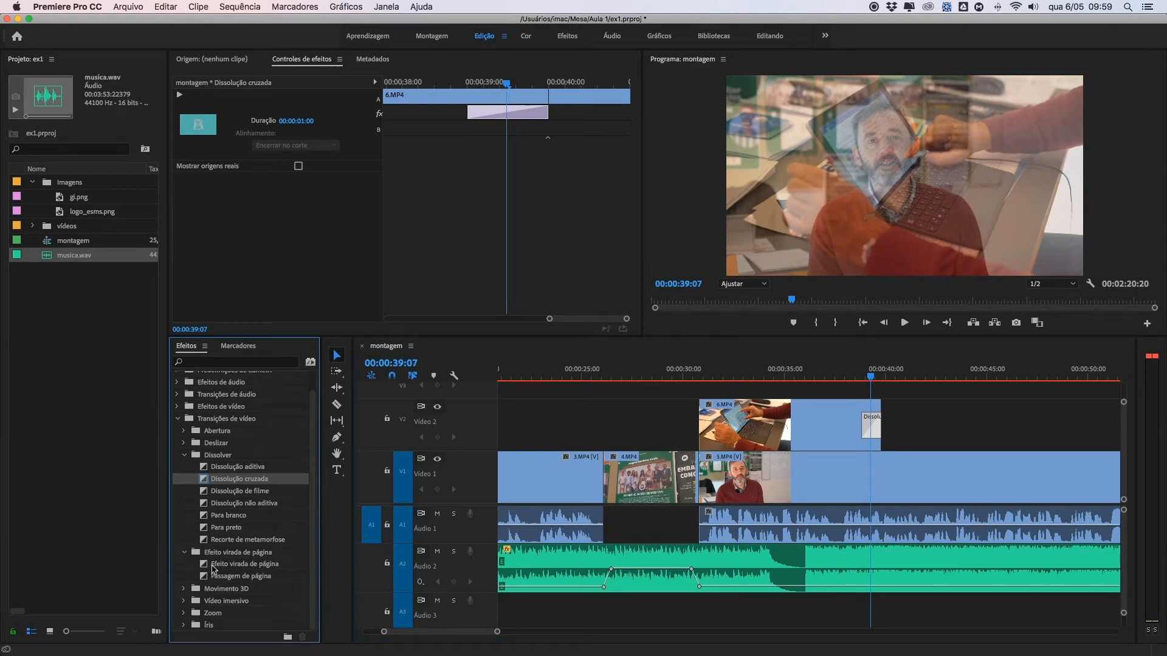
drag(205, 569, 871, 428)
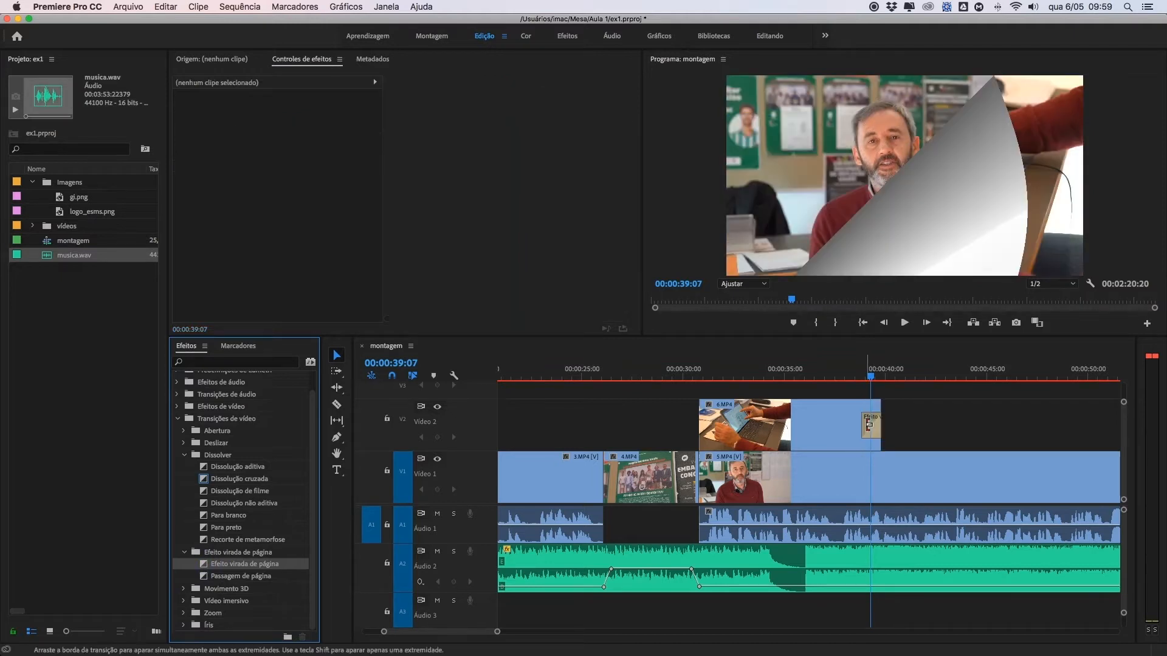
click(857, 378)
mouse_move(859, 381)
mouse_down()
mouse_move(895, 381)
mouse_move(855, 383)
mouse_up()
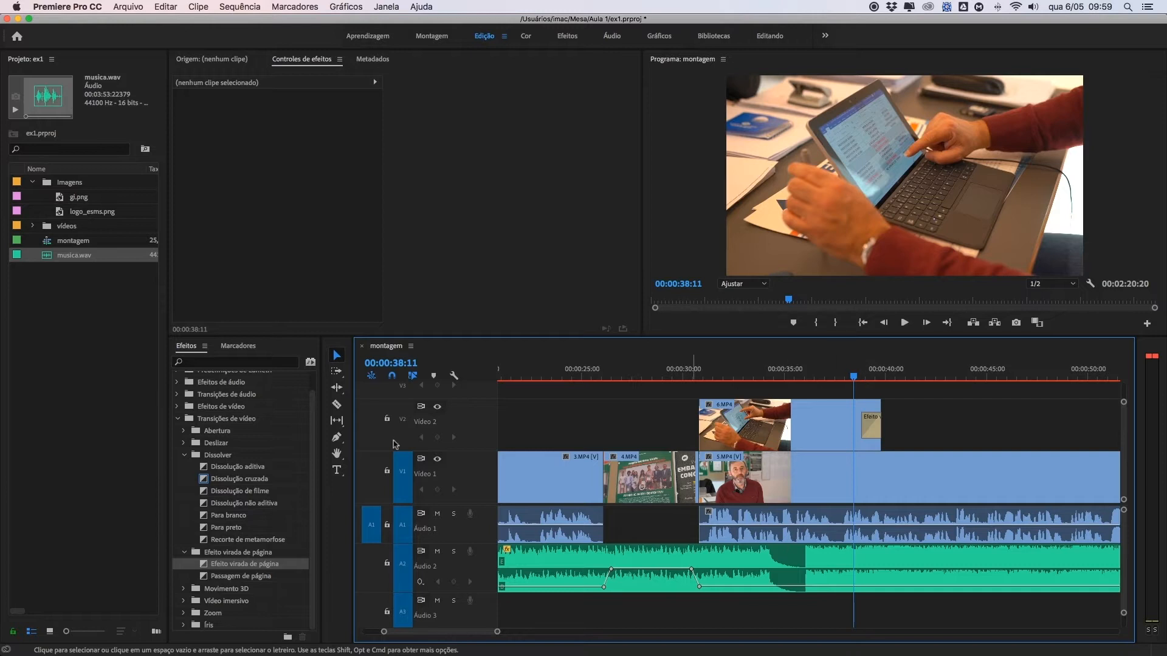
- Put the Dissolução cruzada back on 6.MP4's end and play it back
drag(203, 483, 873, 417)
key(space)
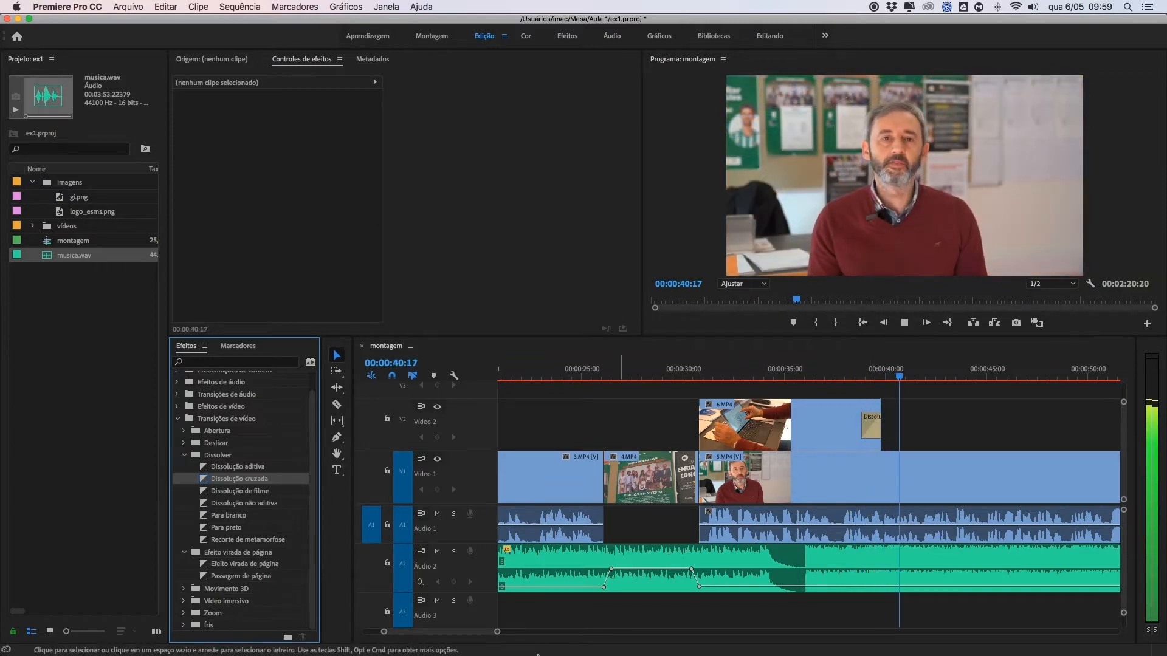
drag(498, 634, 607, 633)
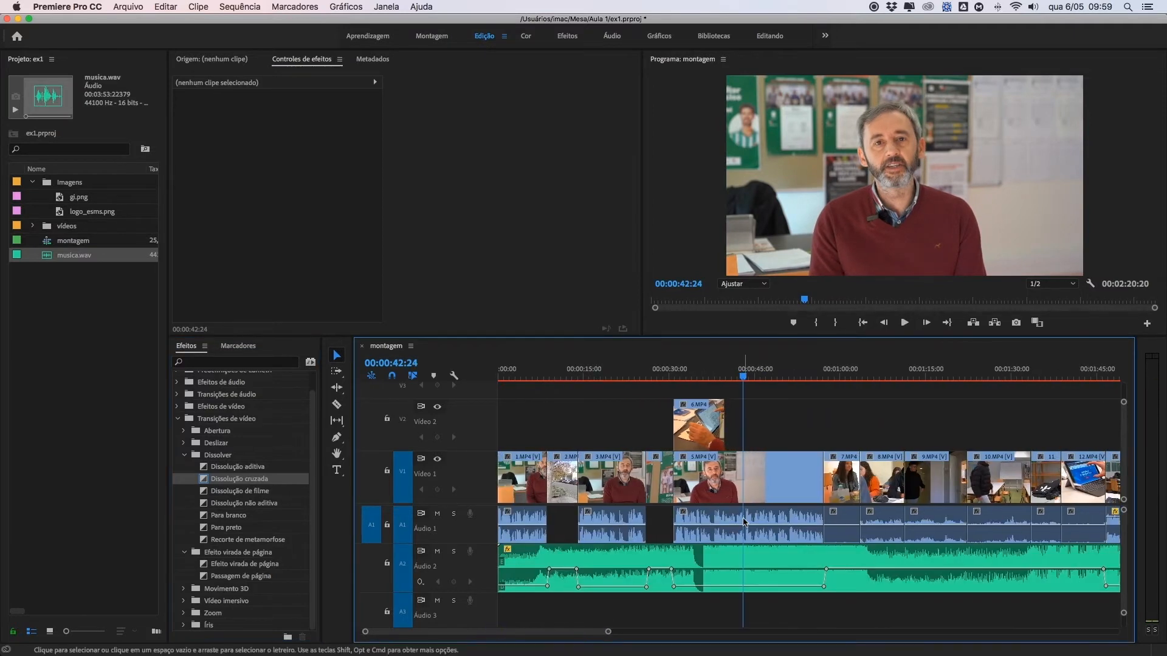
- Move the playhead to 00:02:10:20 and select the 13.MP4 clip at the sequence end
scroll(744, 521, down, 5)
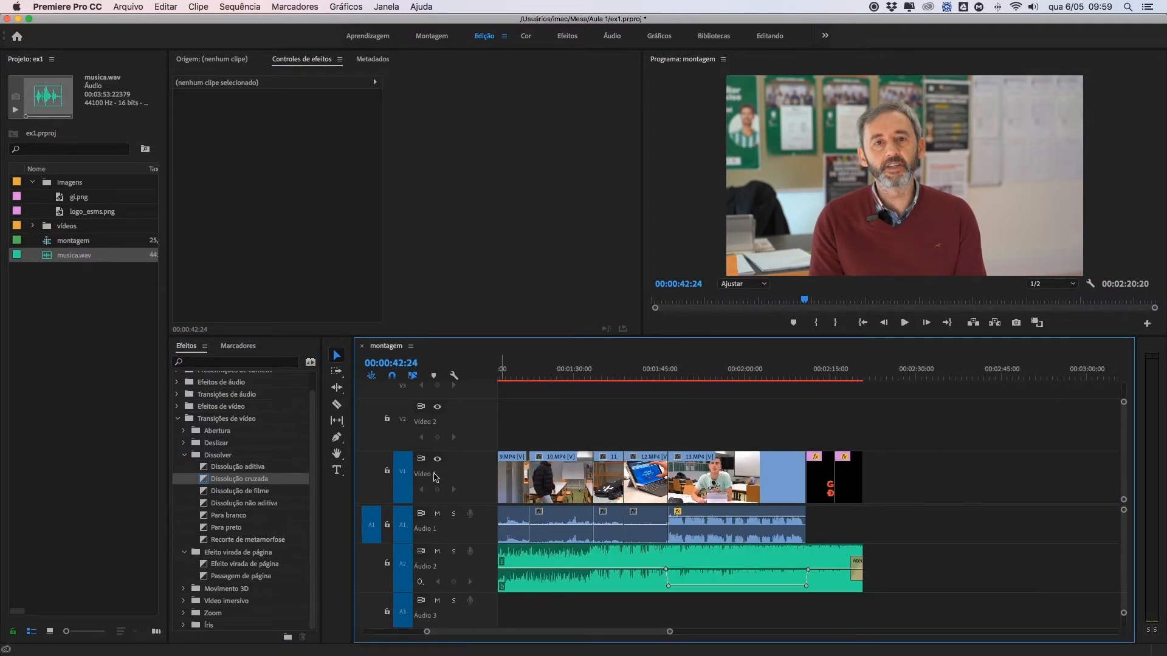
scroll(434, 478, up, 1)
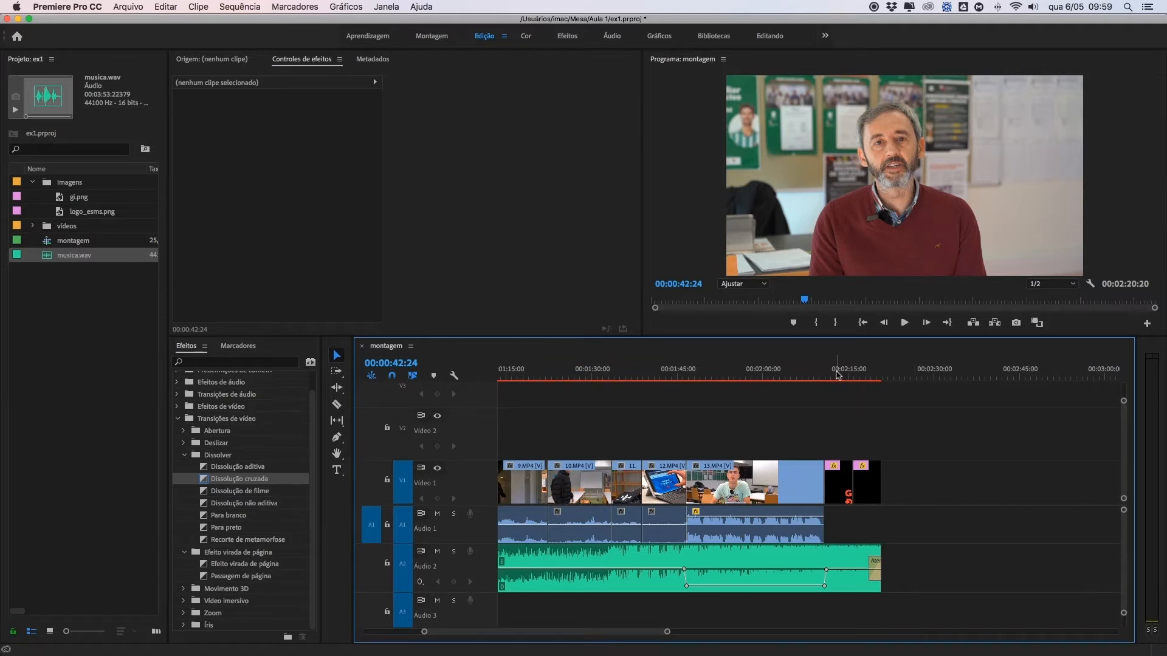
drag(842, 377, 823, 376)
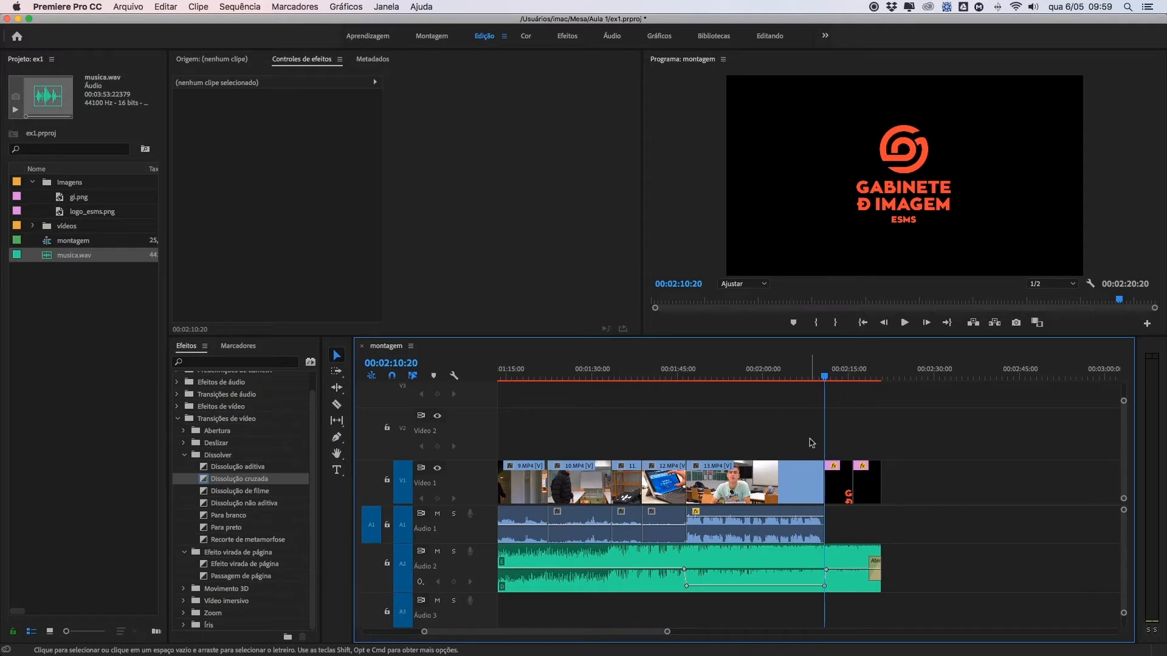
click(815, 480)
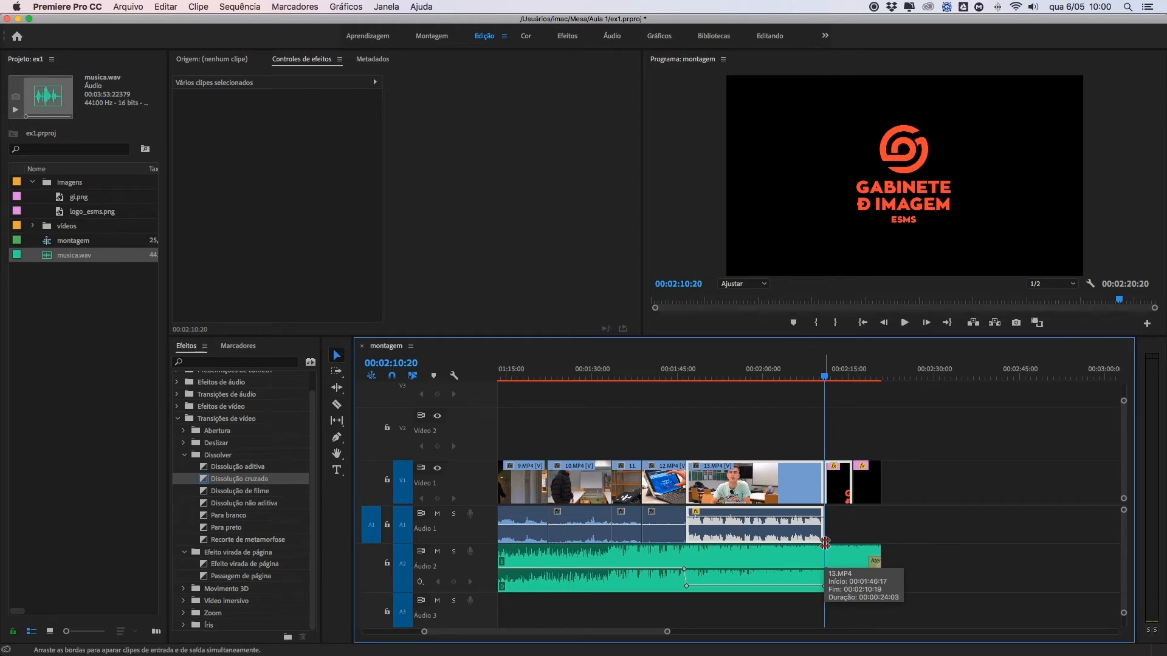
- Play through the closing logos, then select the cross dissolve between gi.png and logo_esms.png
click(825, 543)
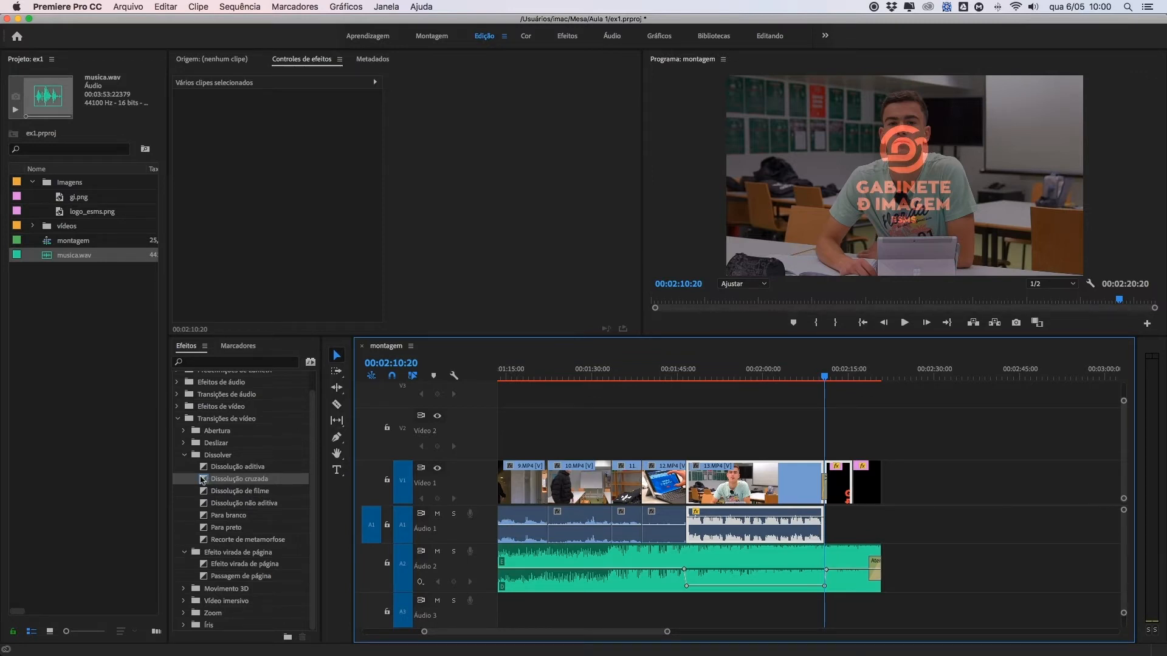
drag(825, 372, 852, 372)
click(851, 465)
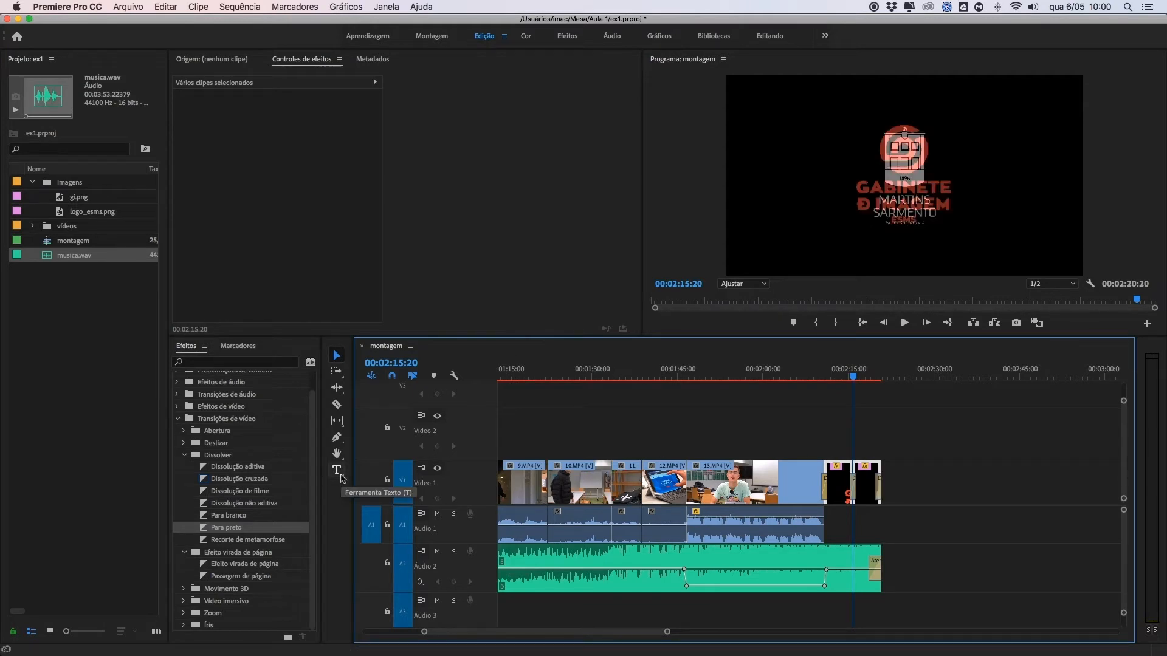
key(space)
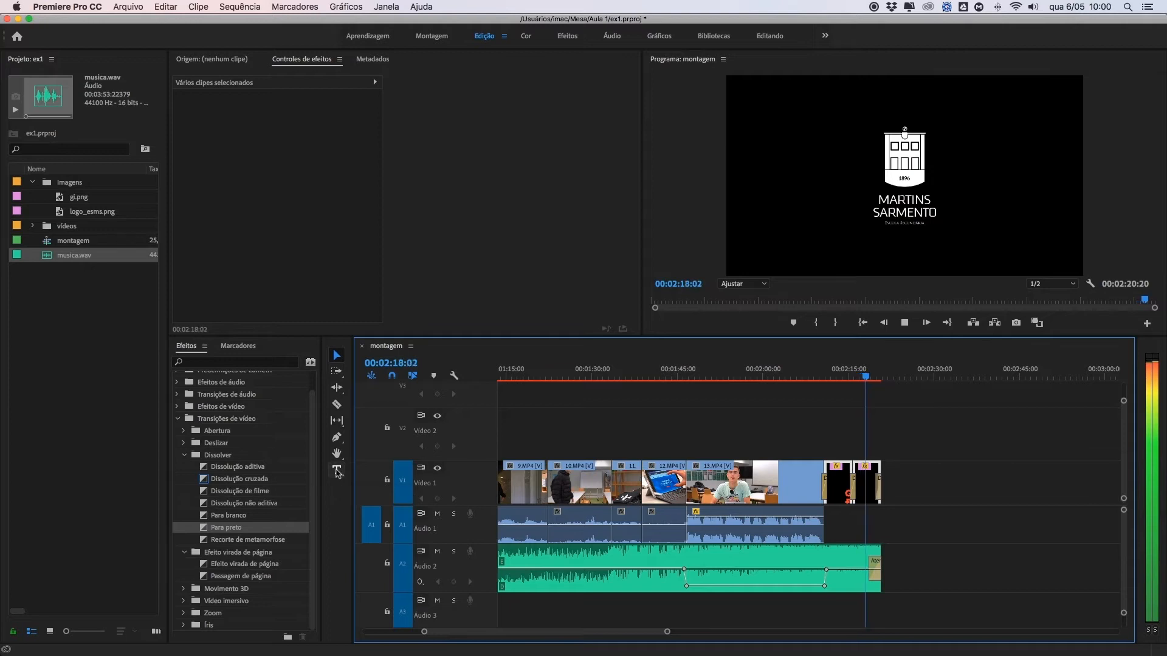
key(space)
drag(666, 634, 574, 632)
click(707, 489)
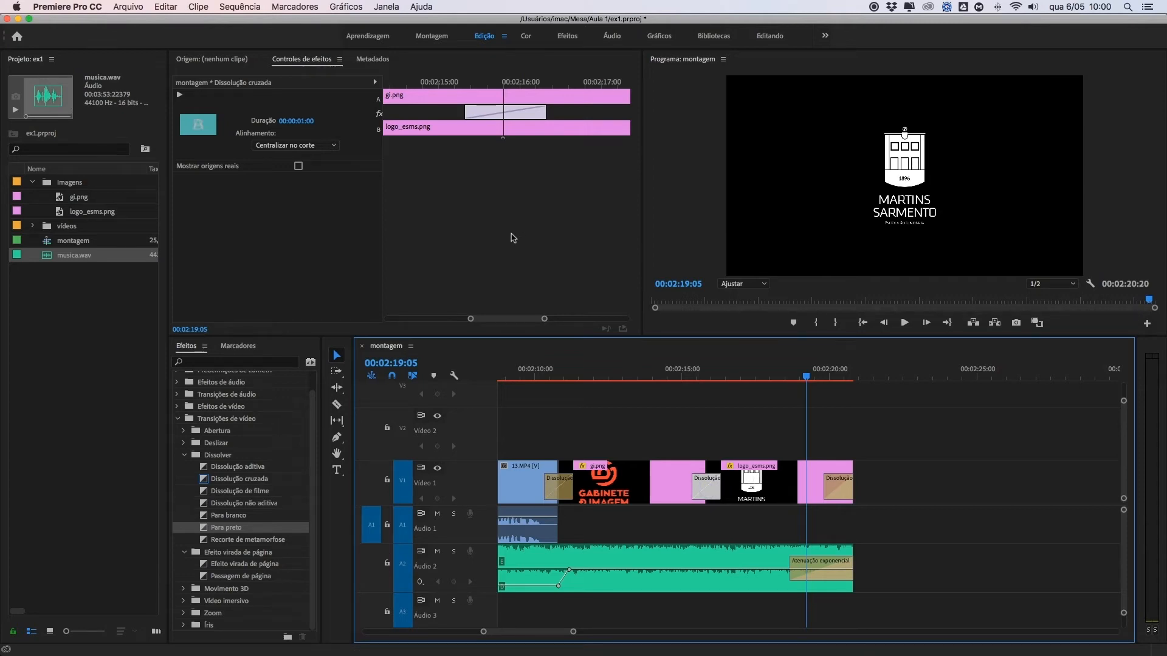
- Try Iniciar no corte alignment on the logo dissolve, revert to Centralizar no corte, then open Arquivo > Novo
click(705, 371)
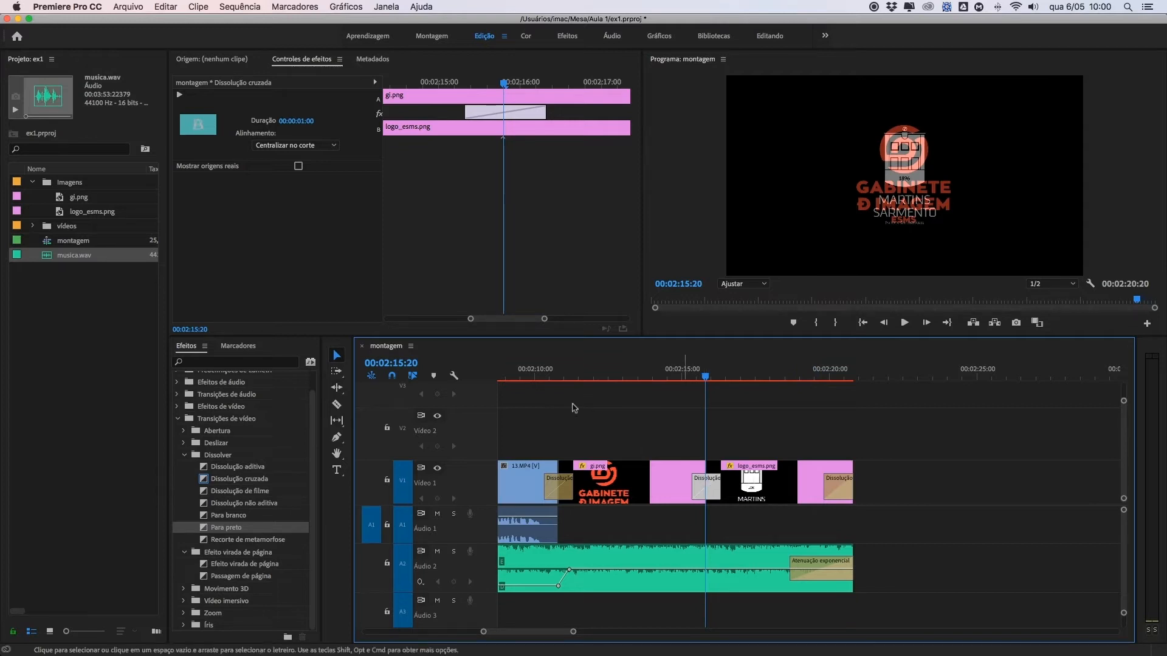
click(306, 144)
click(298, 160)
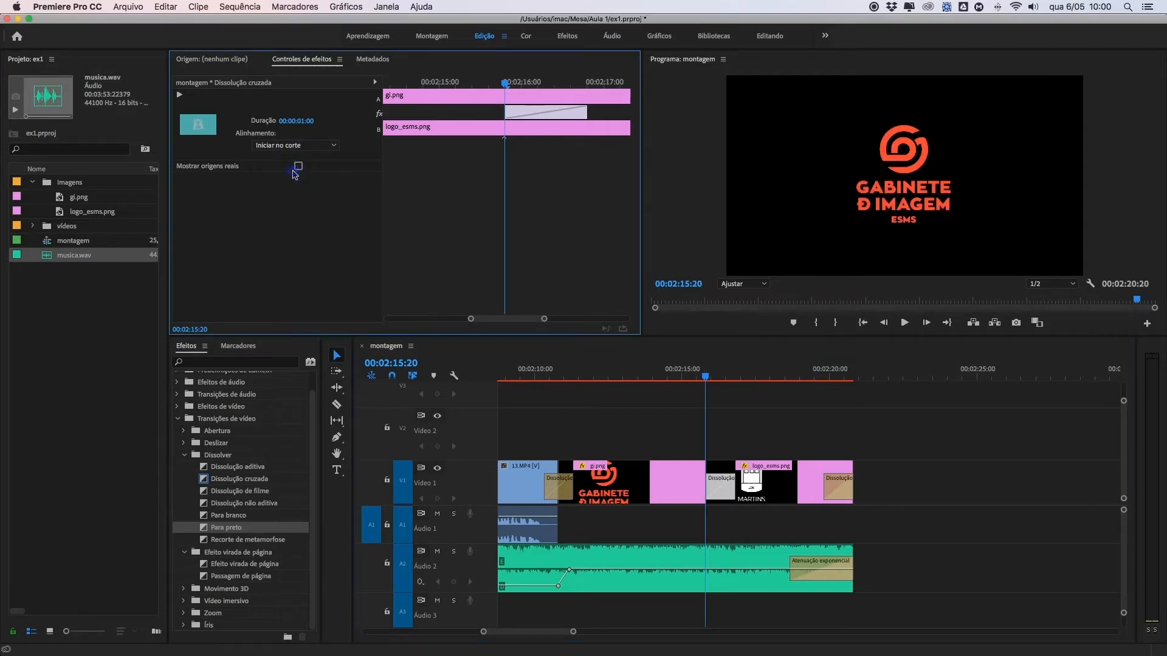
click(303, 146)
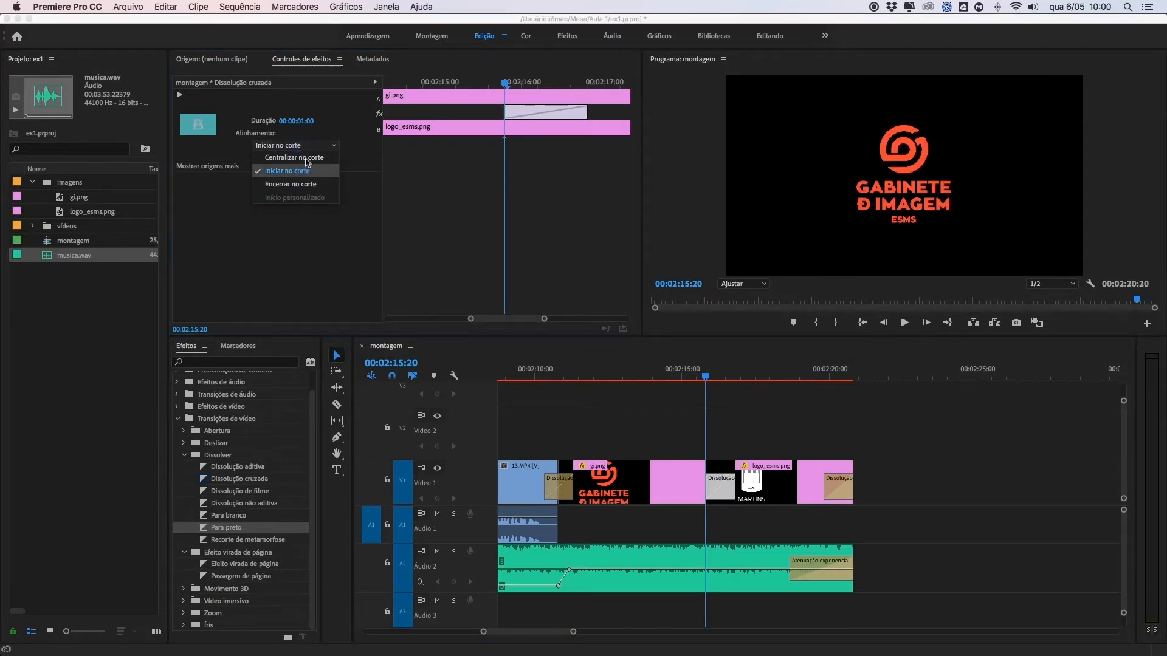
click(307, 158)
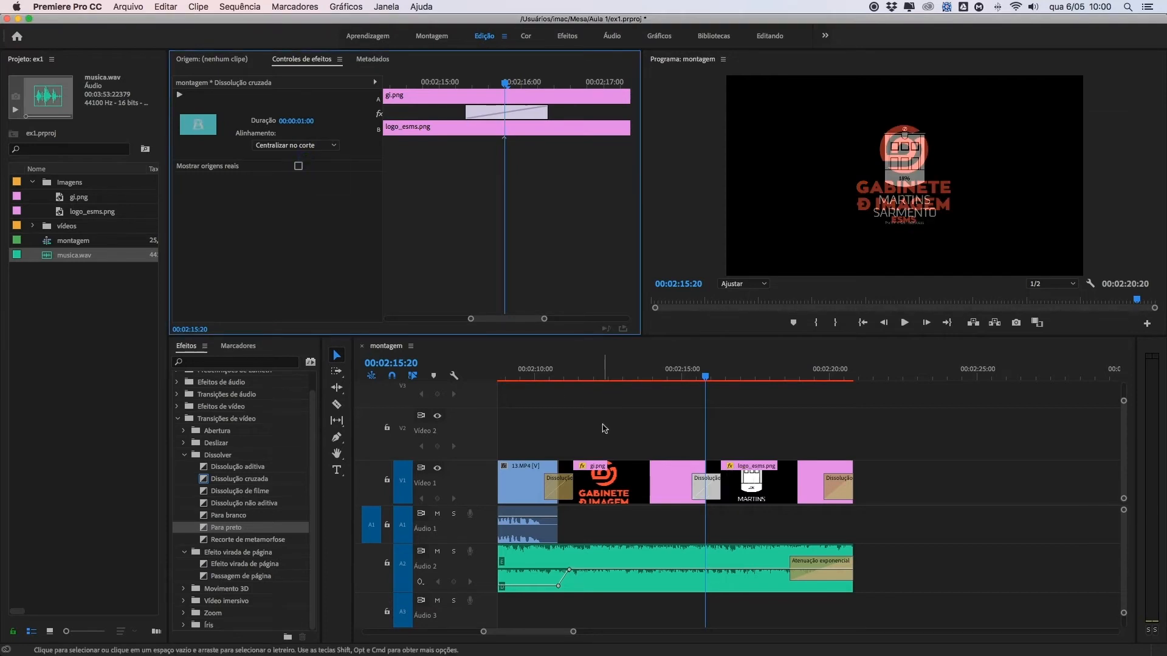
drag(573, 632, 643, 633)
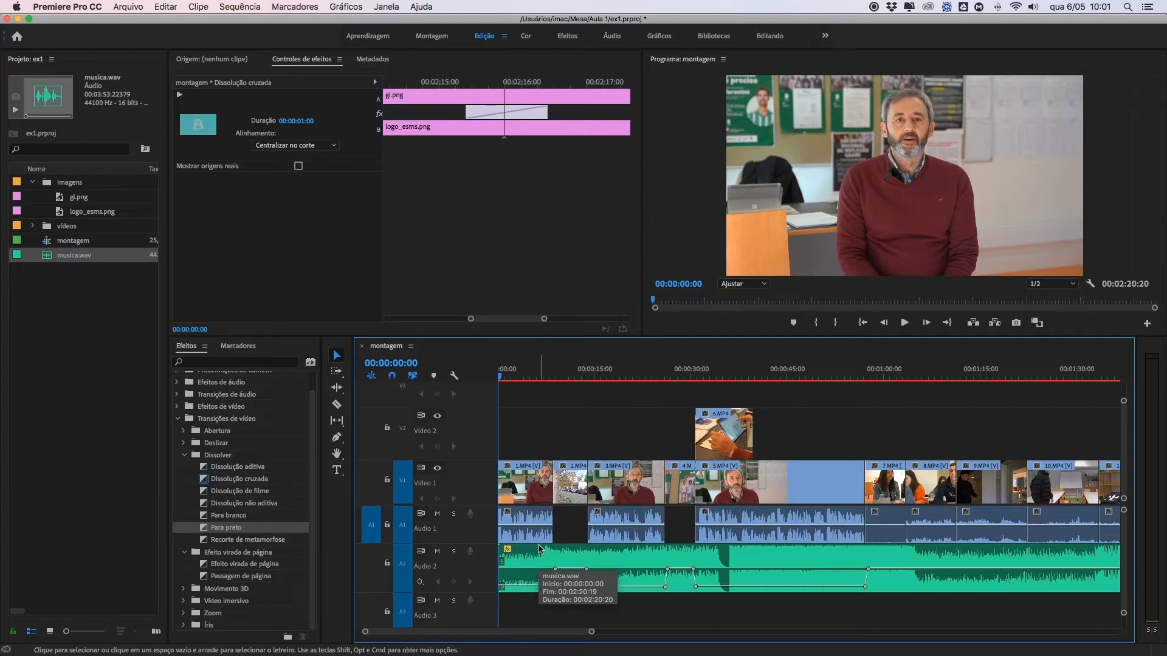
click(127, 6)
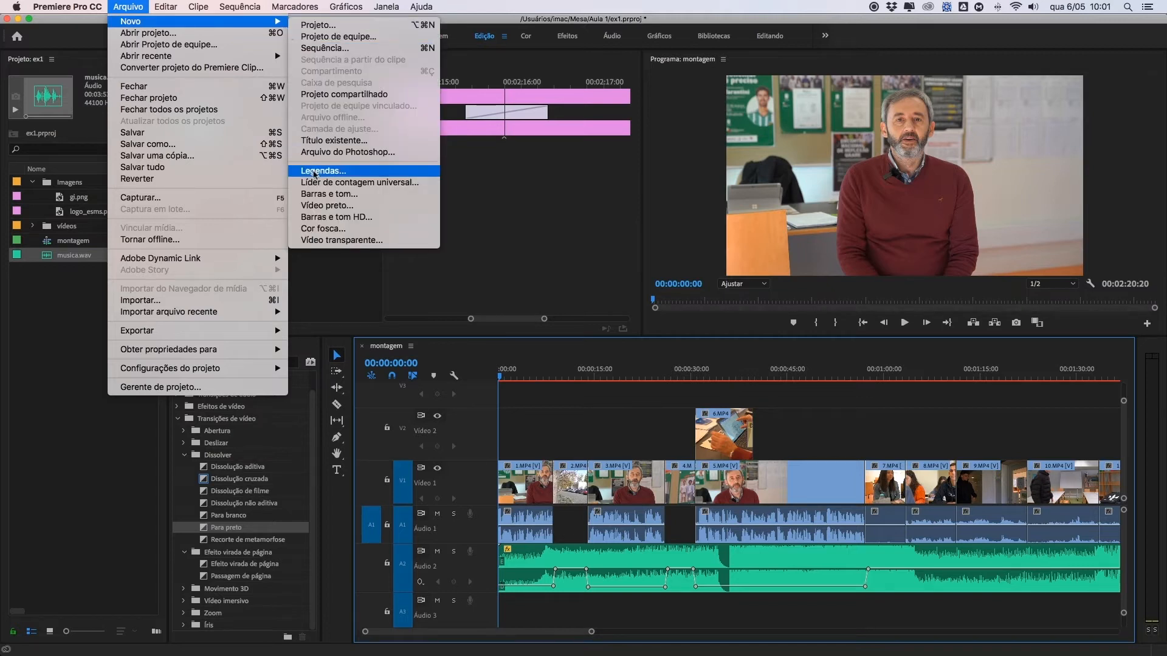
- Create a legacy title named Credito1 and reposition the titler window
click(318, 141)
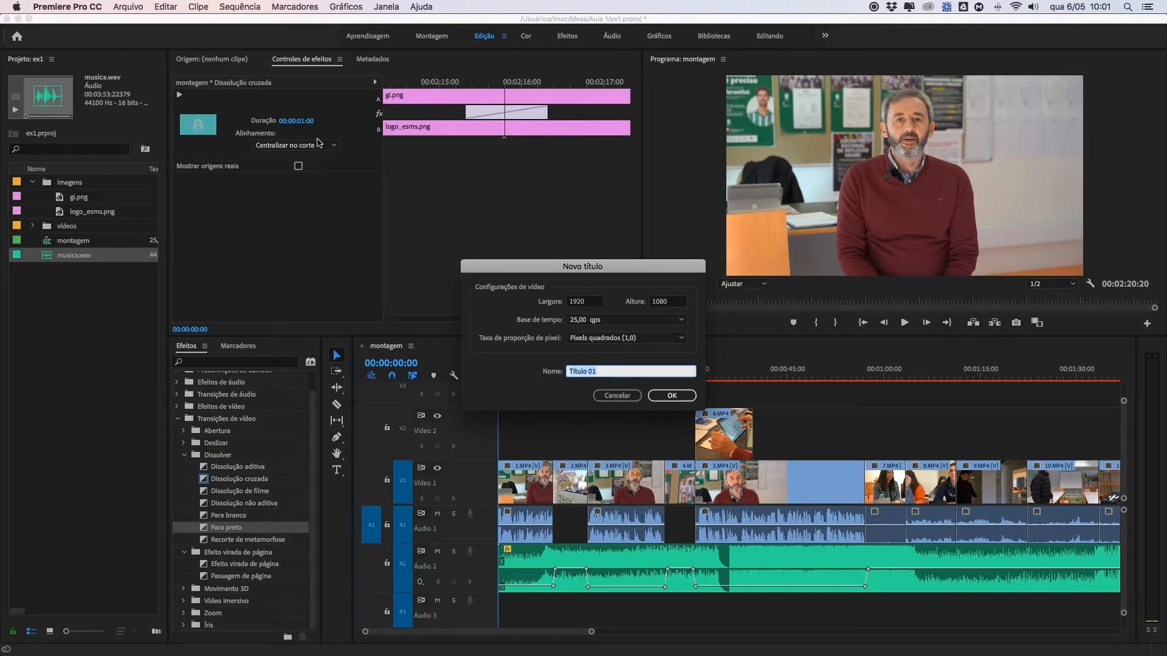
text(Credito1)
click(672, 397)
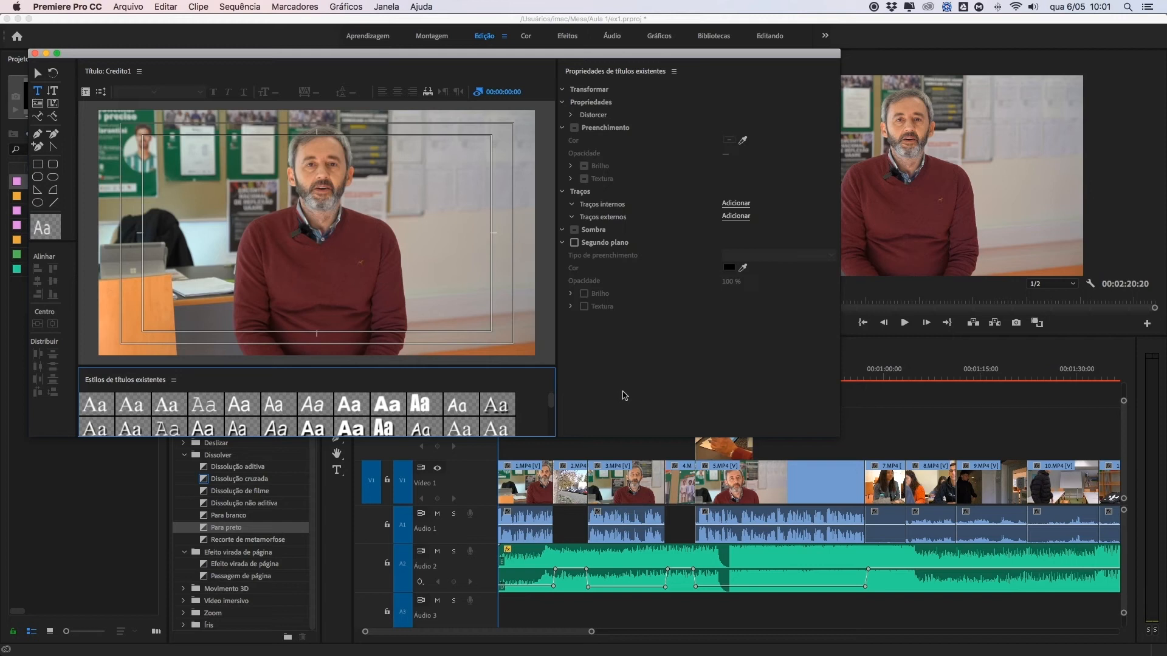
drag(402, 56, 546, 107)
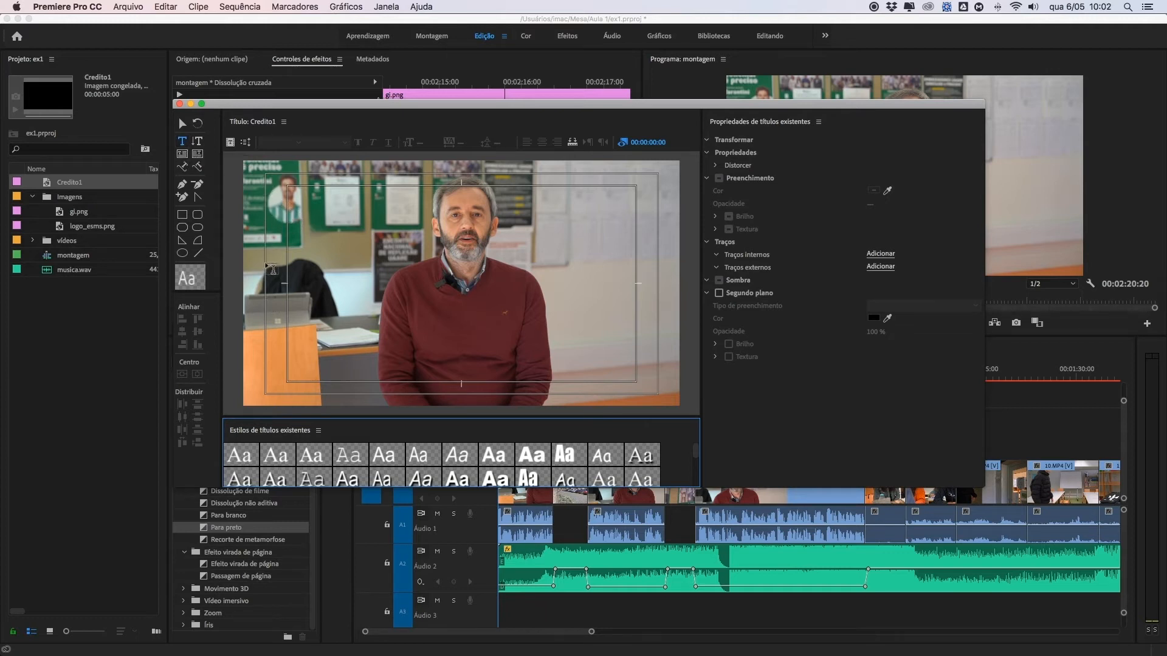
- Draw a text box on the Credito1 title and type the presenter's name into it
drag(265, 262, 472, 338)
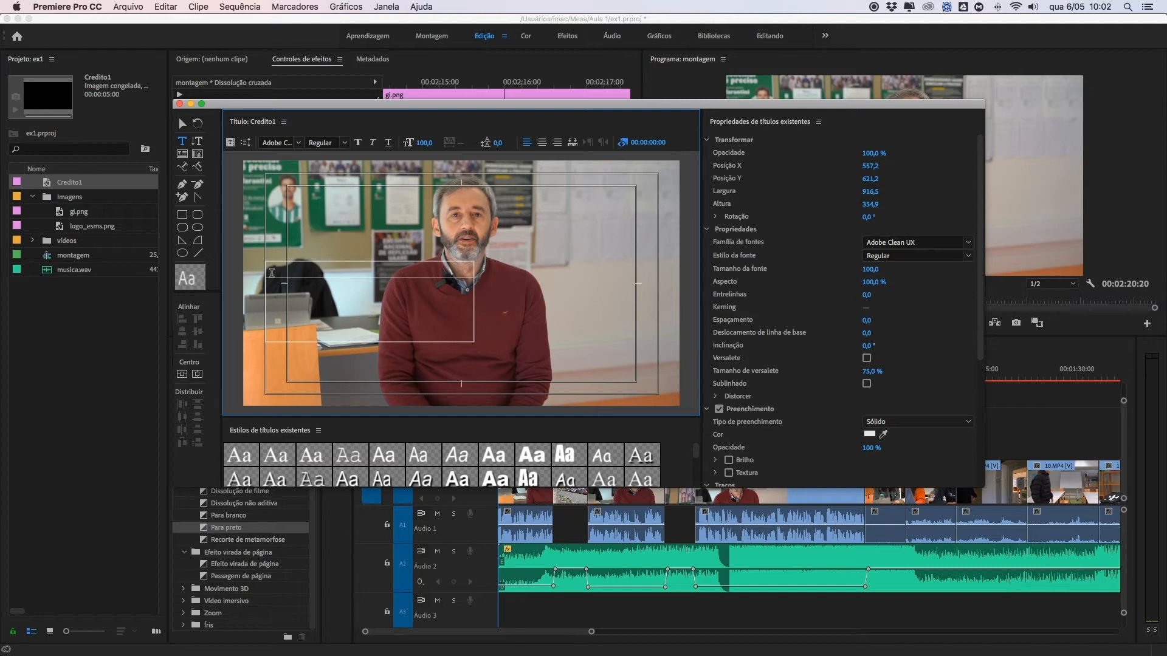
text(Prof. Adelino)
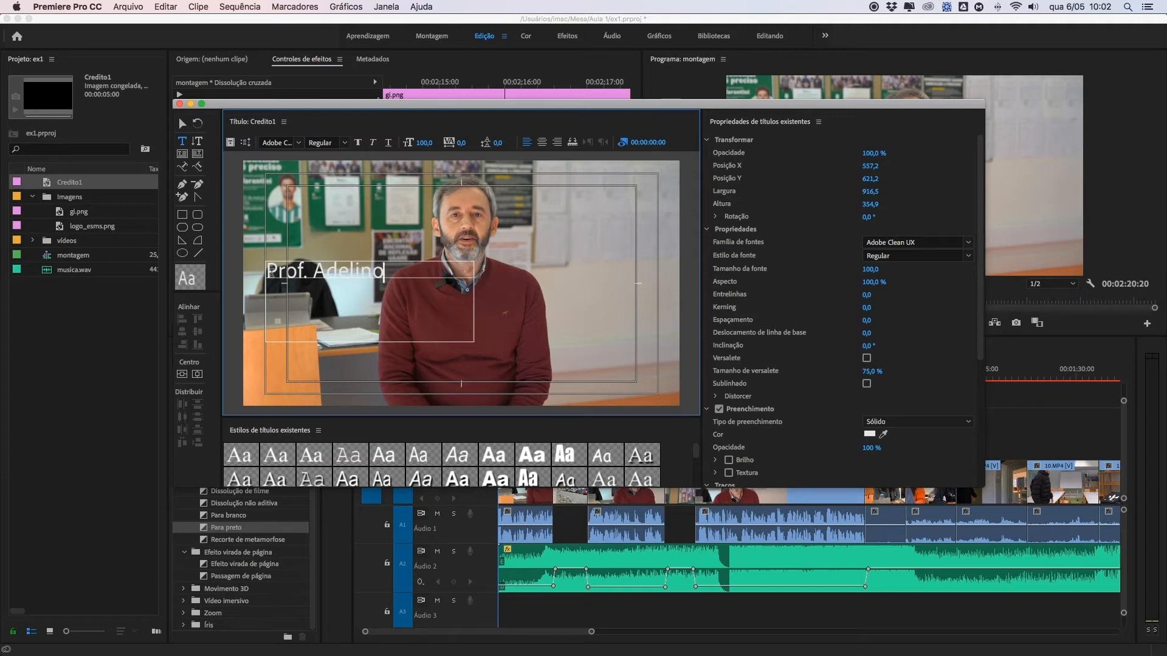
text( Carvalho)
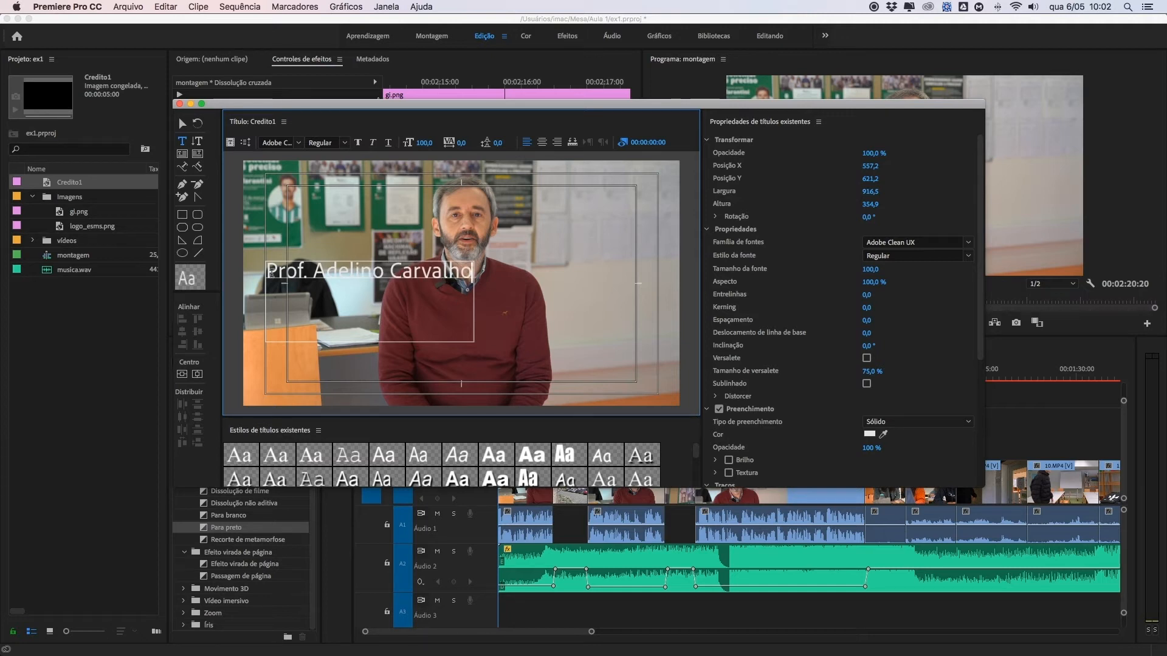
drag(267, 271, 472, 271)
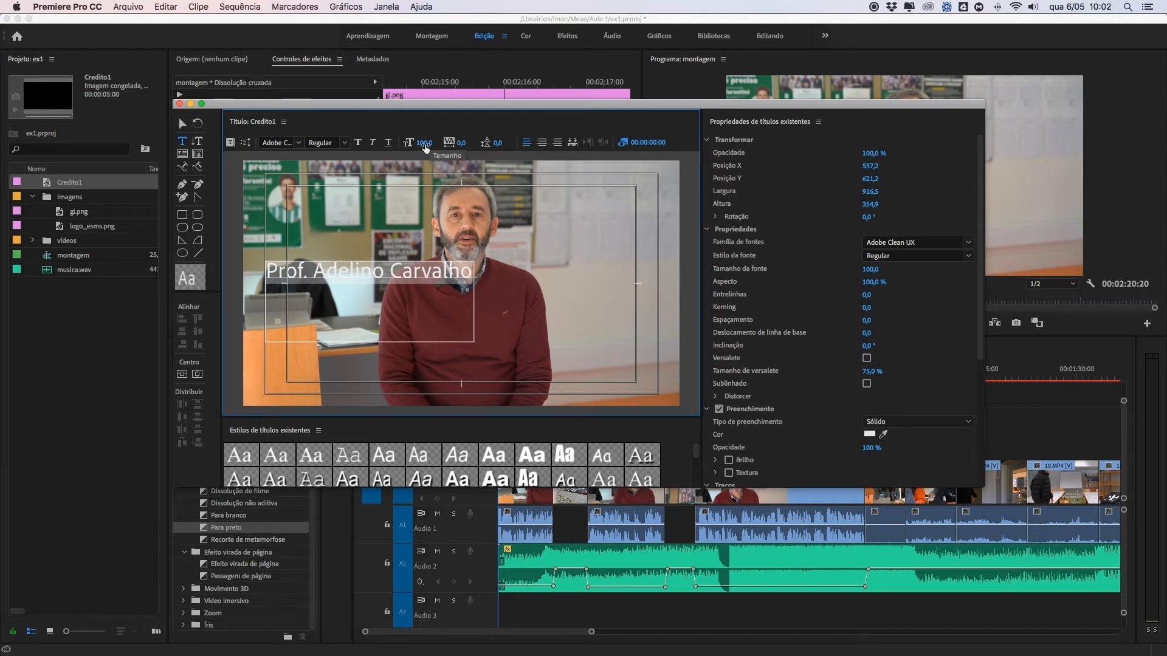
- Set the name in the DezenProBold font and shrink its box to fit the text
click(298, 146)
scroll(270, 257, down, 1)
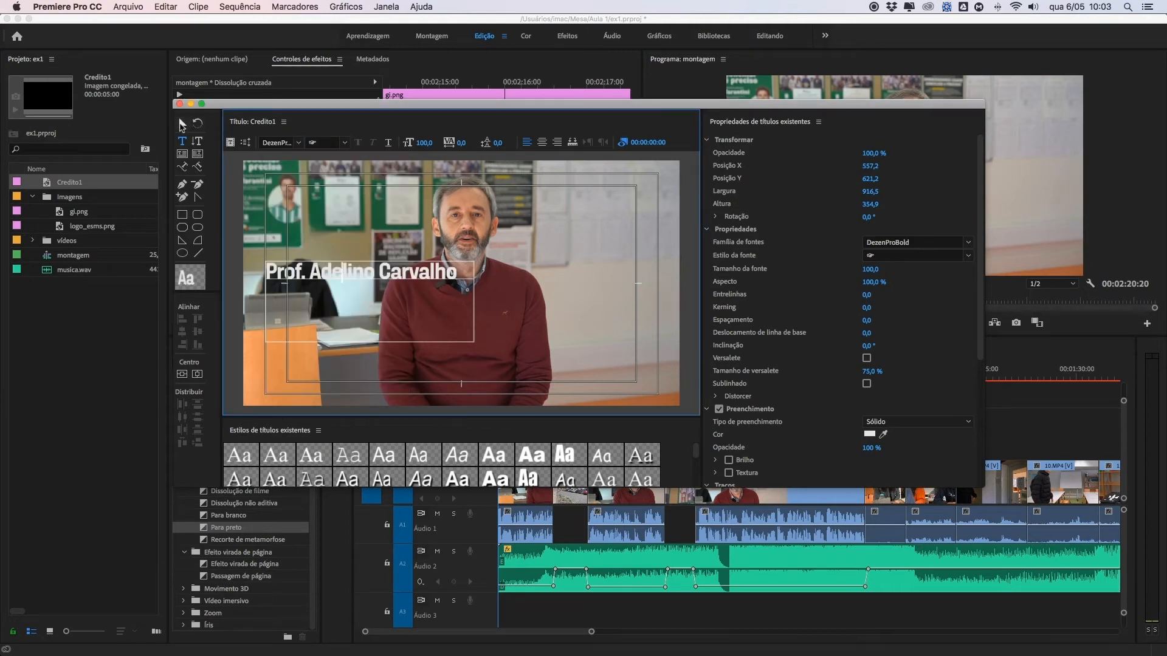
click(182, 123)
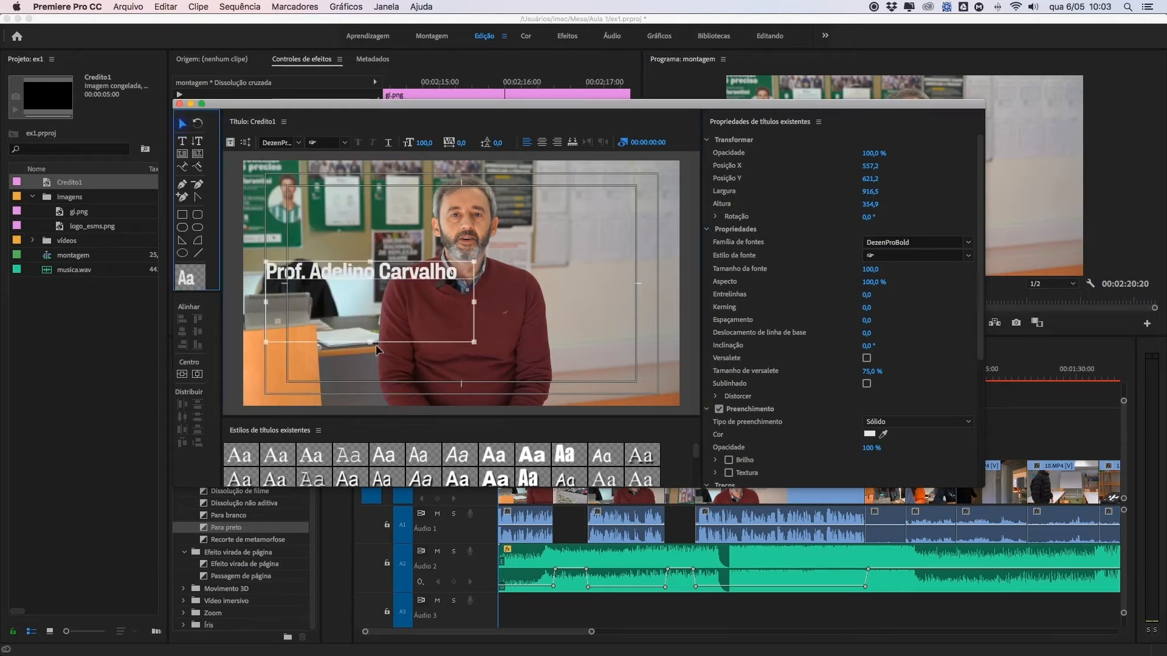
drag(369, 342, 369, 286)
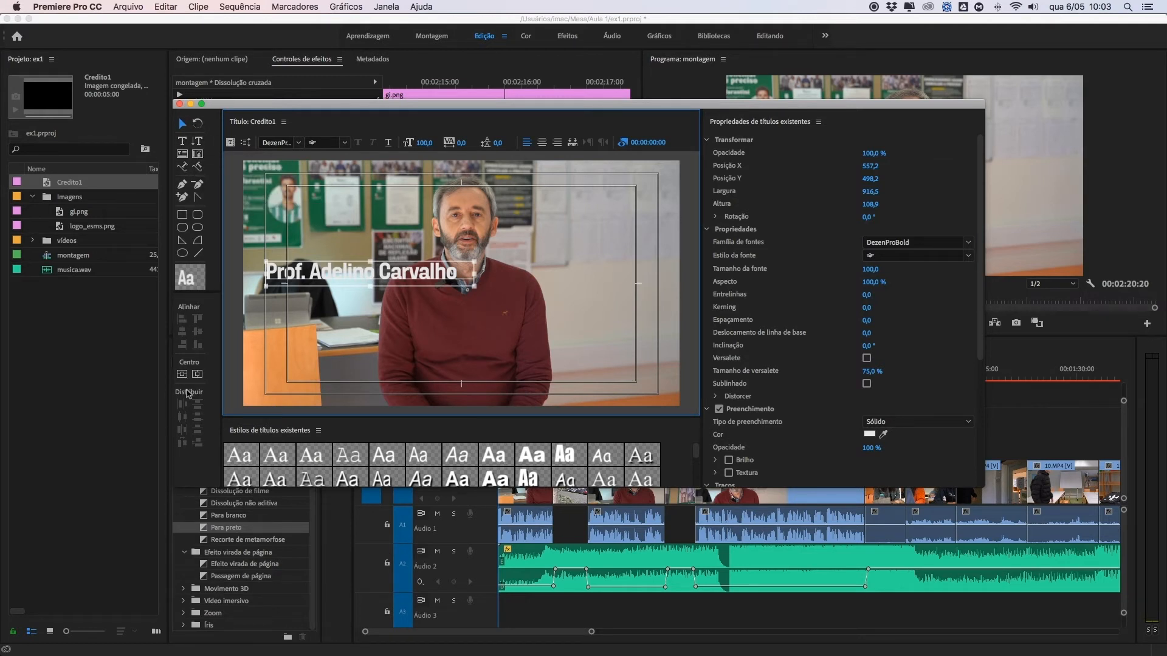
- Centre the name, then move it to the lower-left of the frame at 557.2, 947.3
click(182, 376)
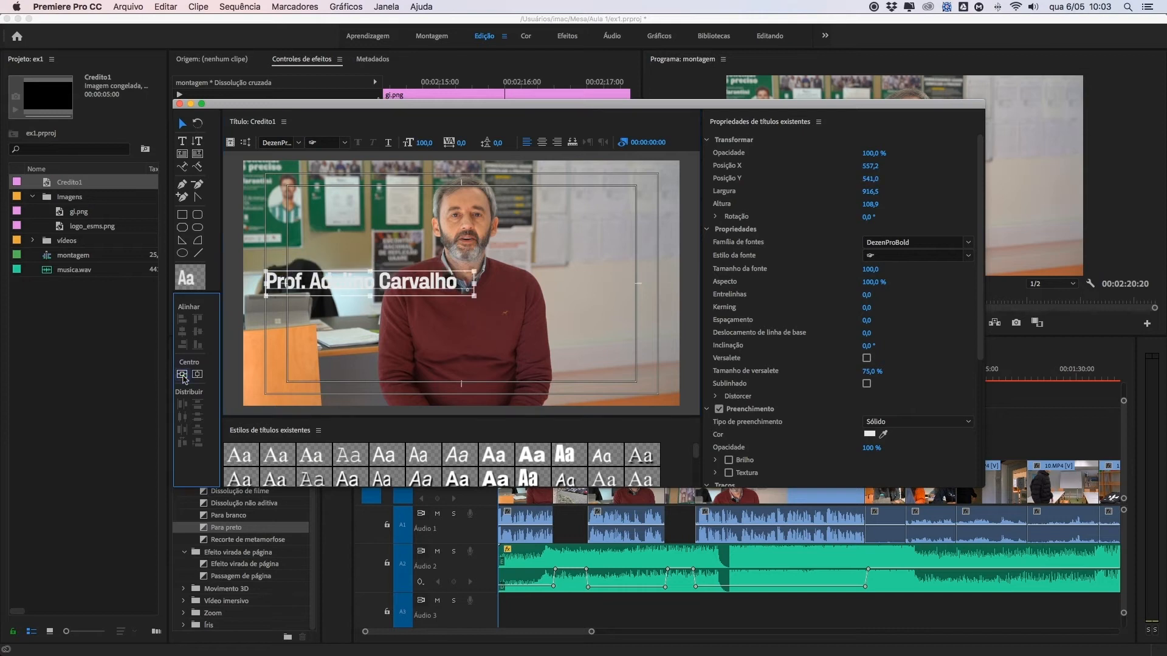
click(198, 375)
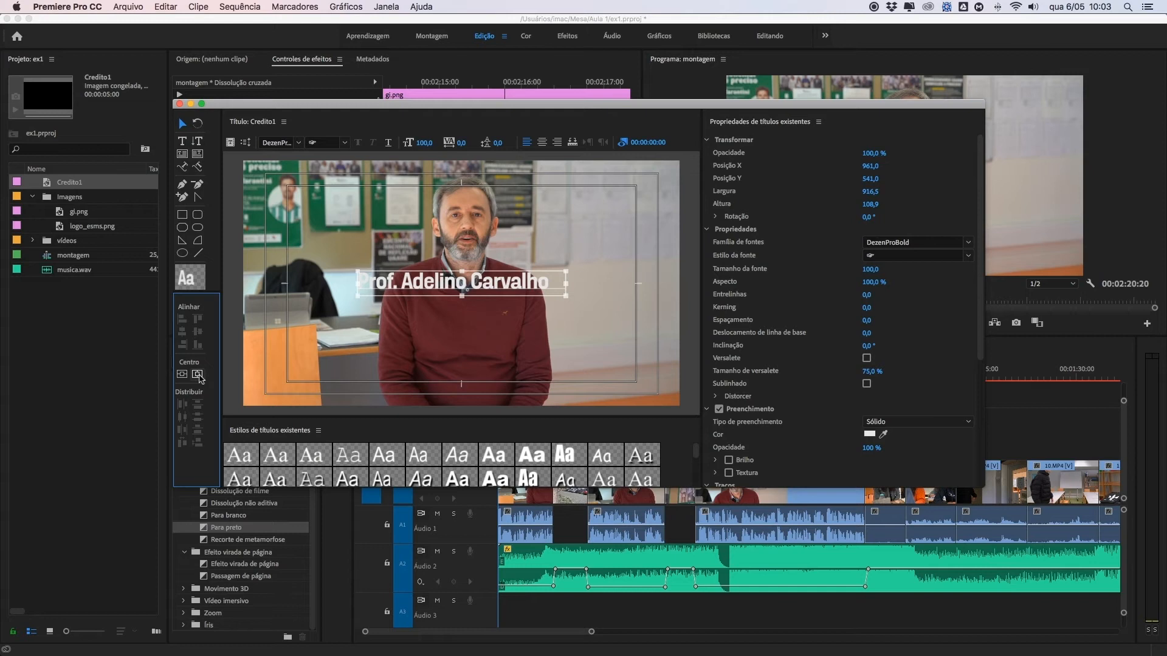
click(182, 375)
drag(418, 283, 326, 379)
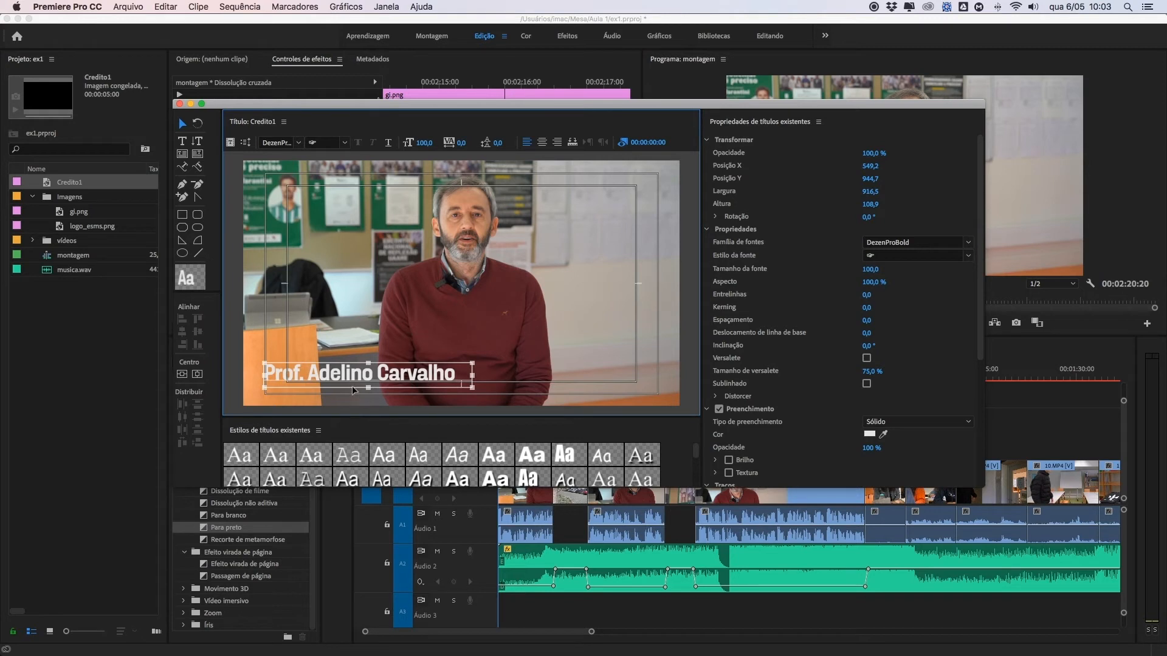
drag(354, 390, 356, 391)
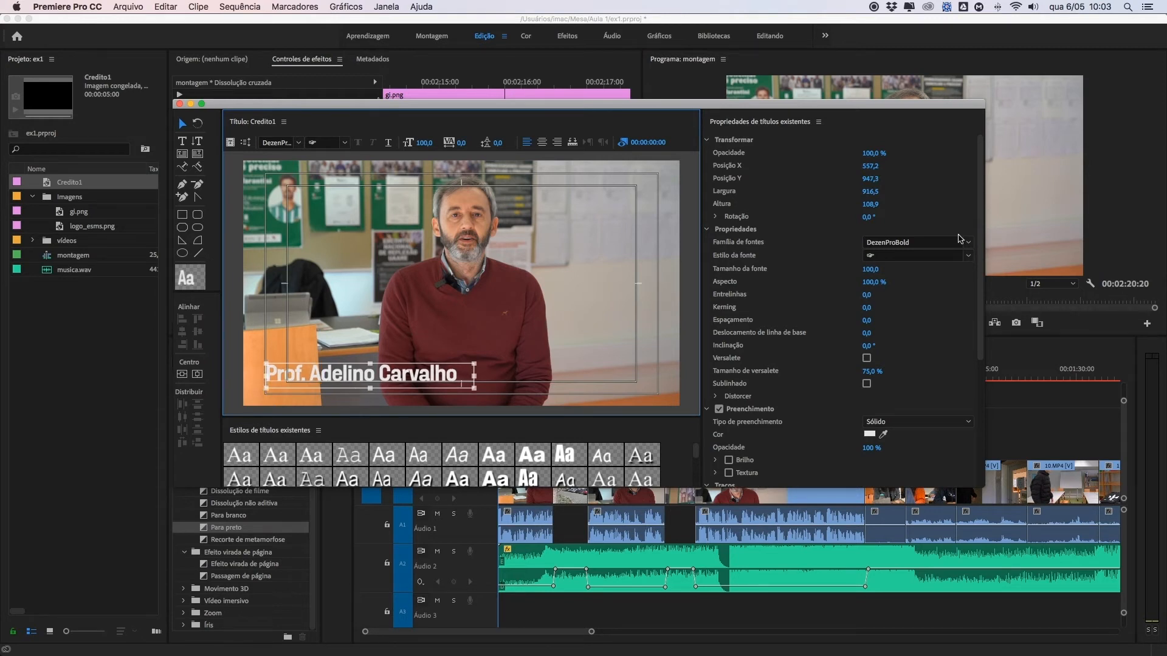
- Select the whole name text on Credito1, keeping its solid white fill, and pick the Rectangle tool
scroll(980, 295, down, 3)
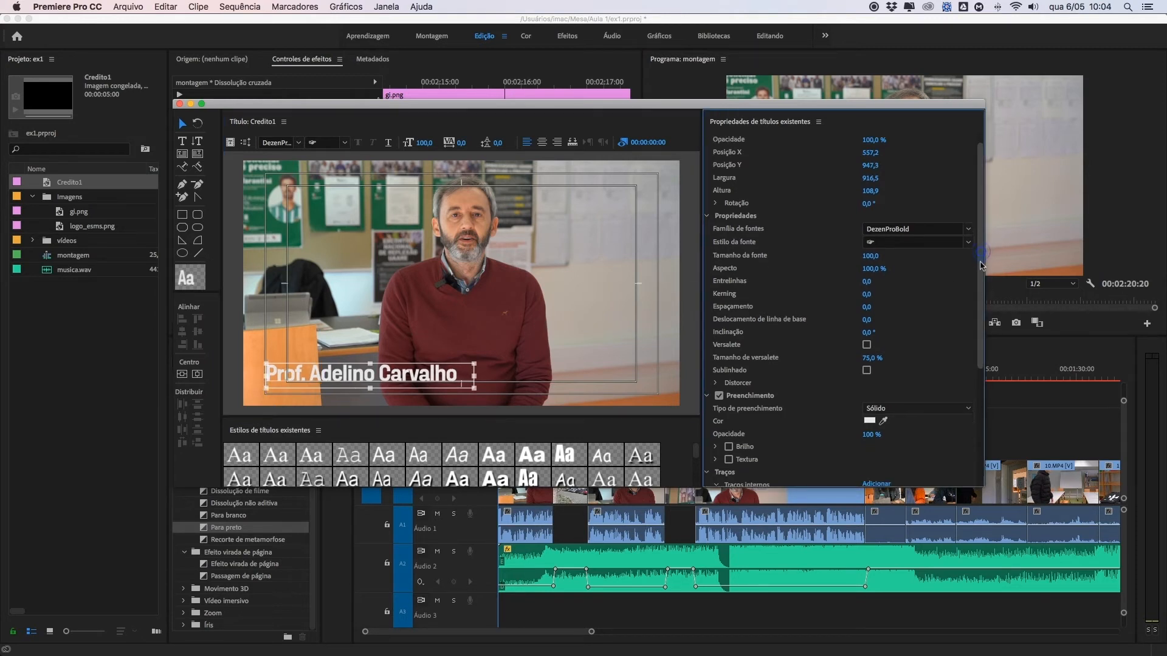
scroll(980, 295, down, 6)
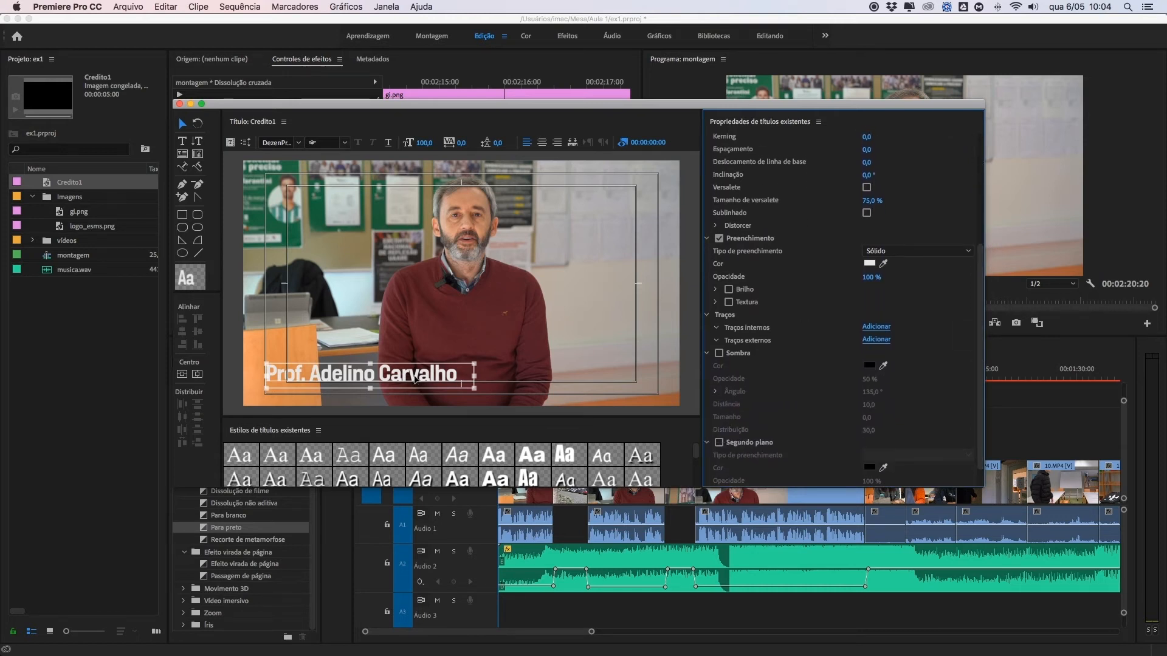
double_click(418, 374)
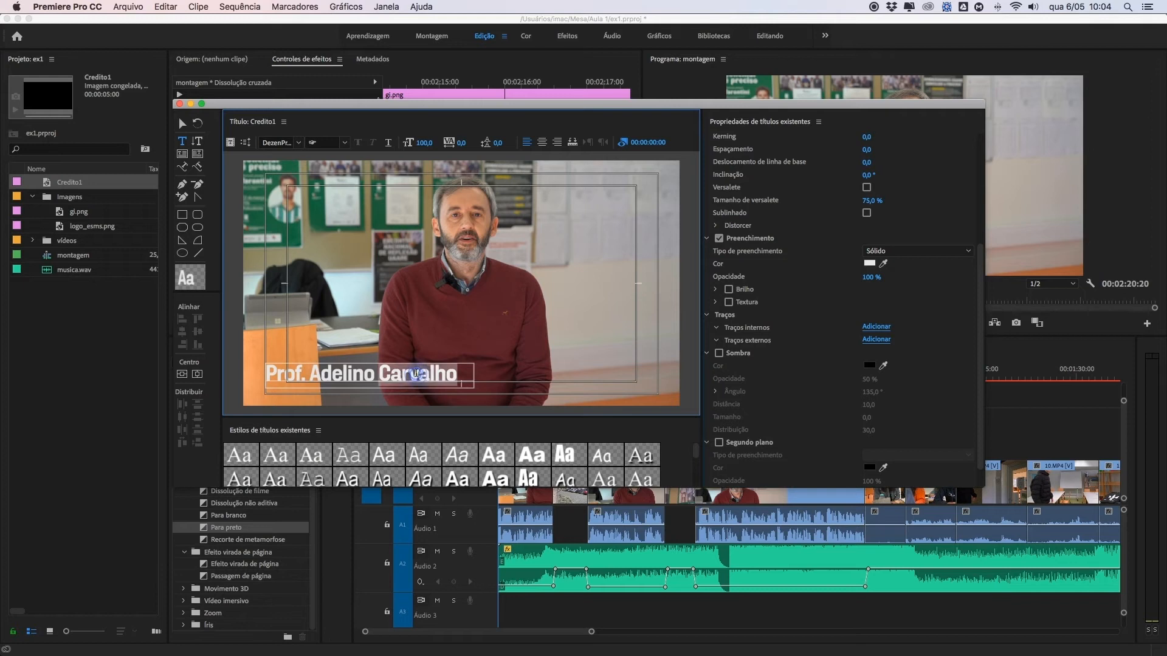
drag(466, 374, 260, 364)
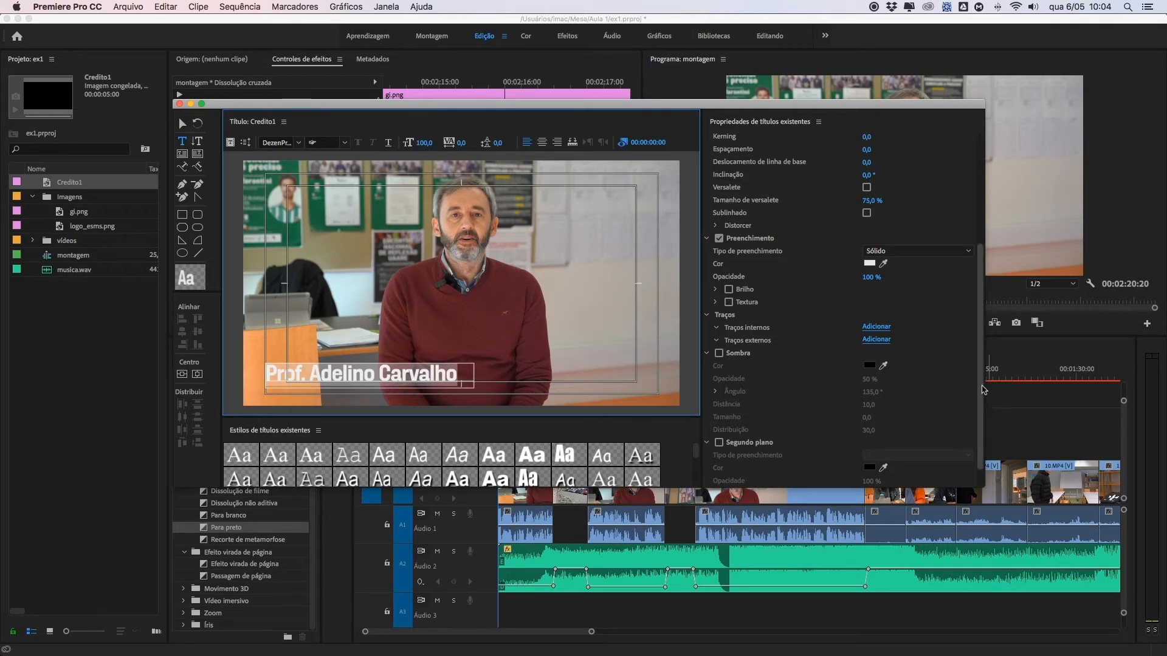
drag(980, 360, 979, 240)
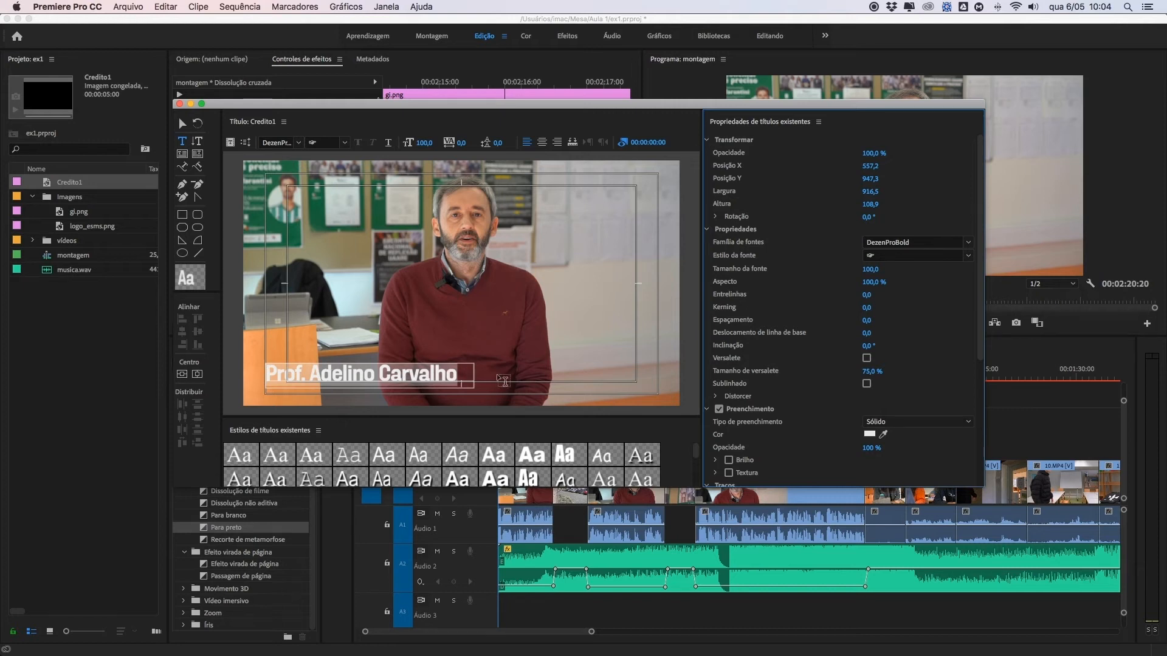
click(186, 212)
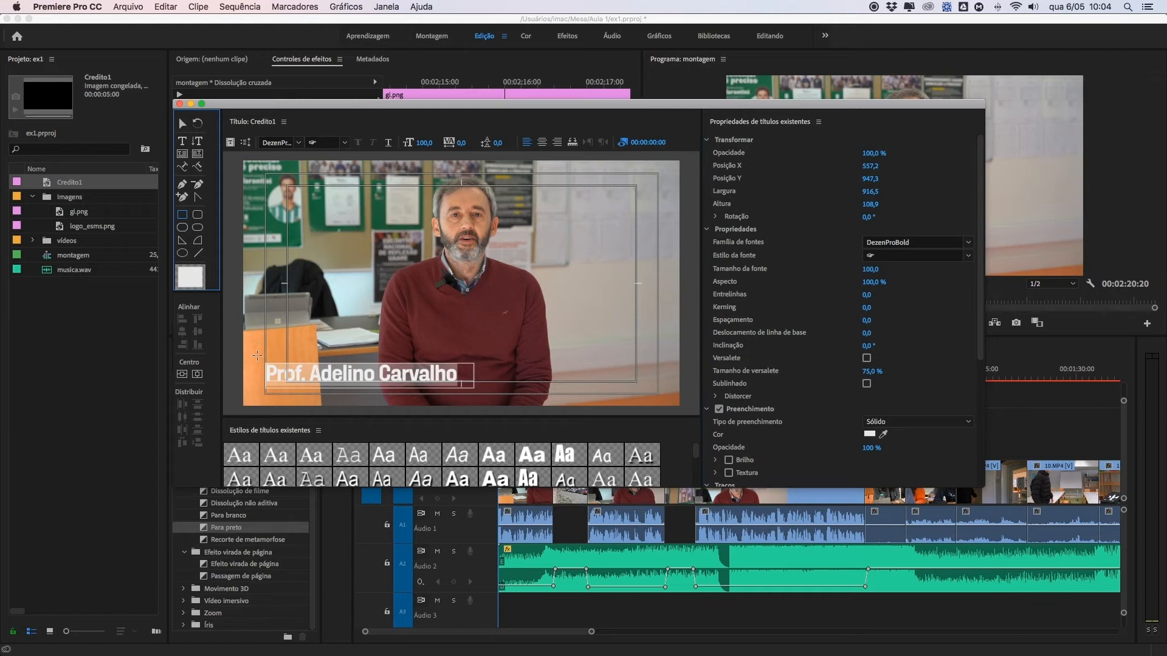
- Draw a white bar over the name and send it behind the text
drag(261, 355, 473, 393)
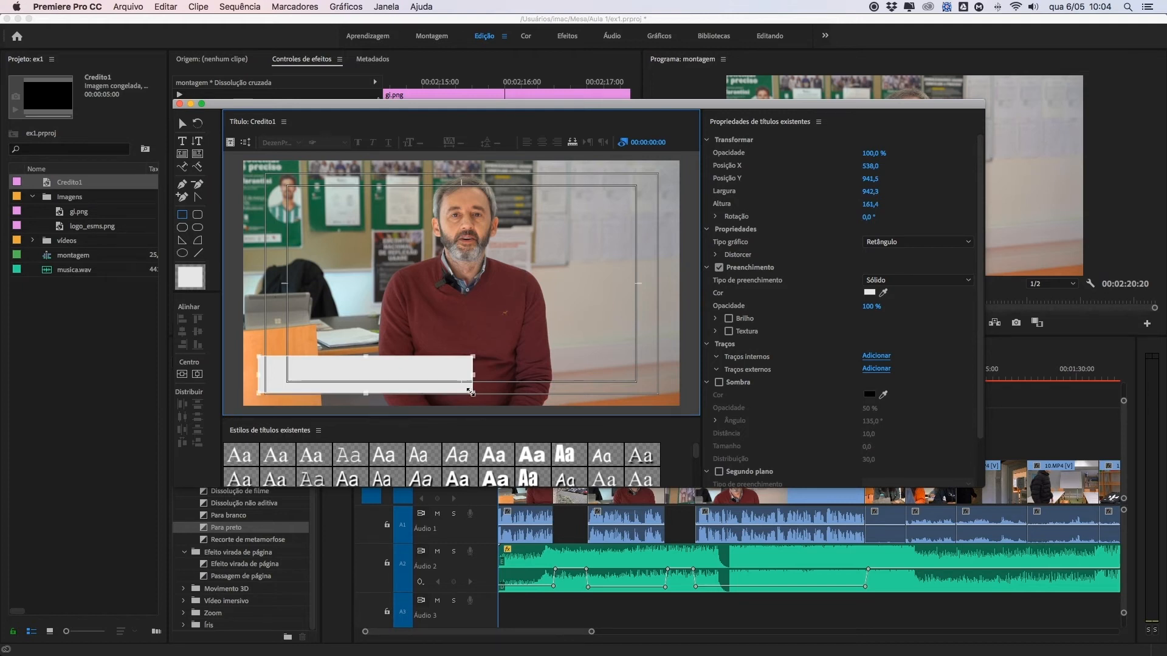
right_click(442, 371)
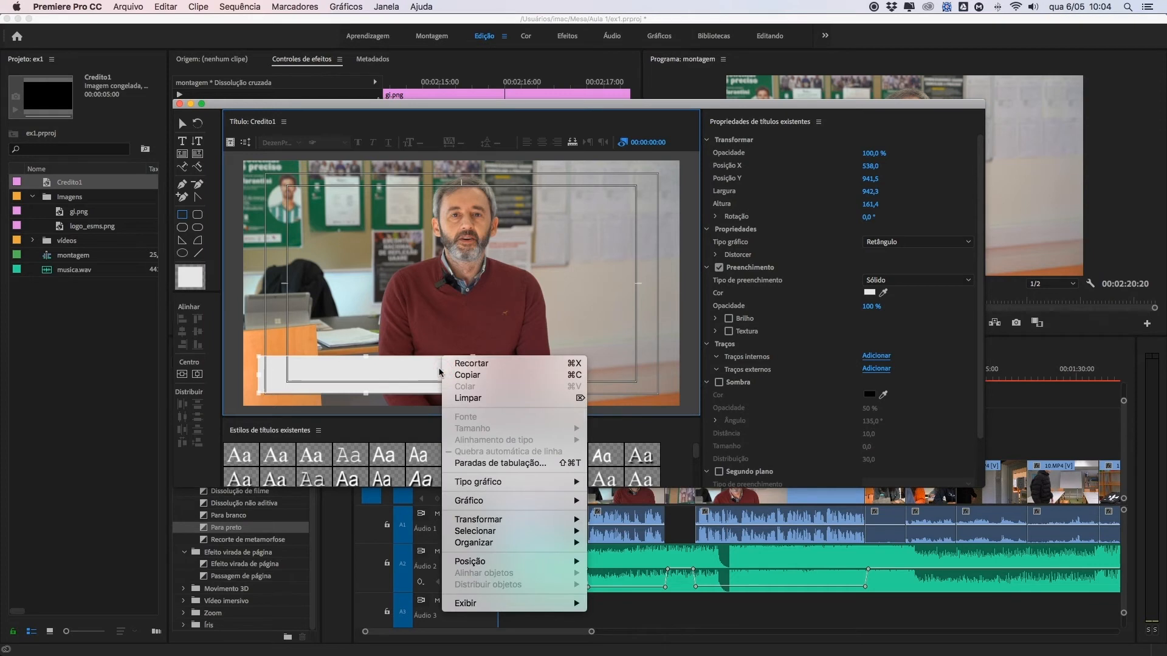
mouse_move(497, 544)
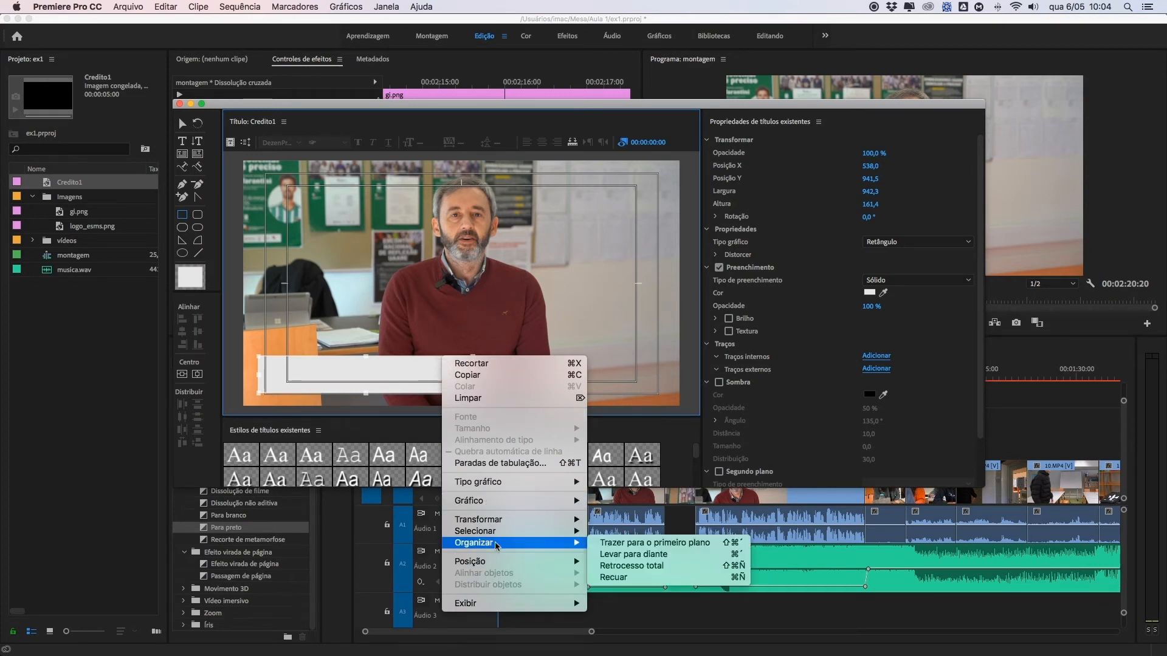
click(645, 577)
click(440, 375)
click(409, 372)
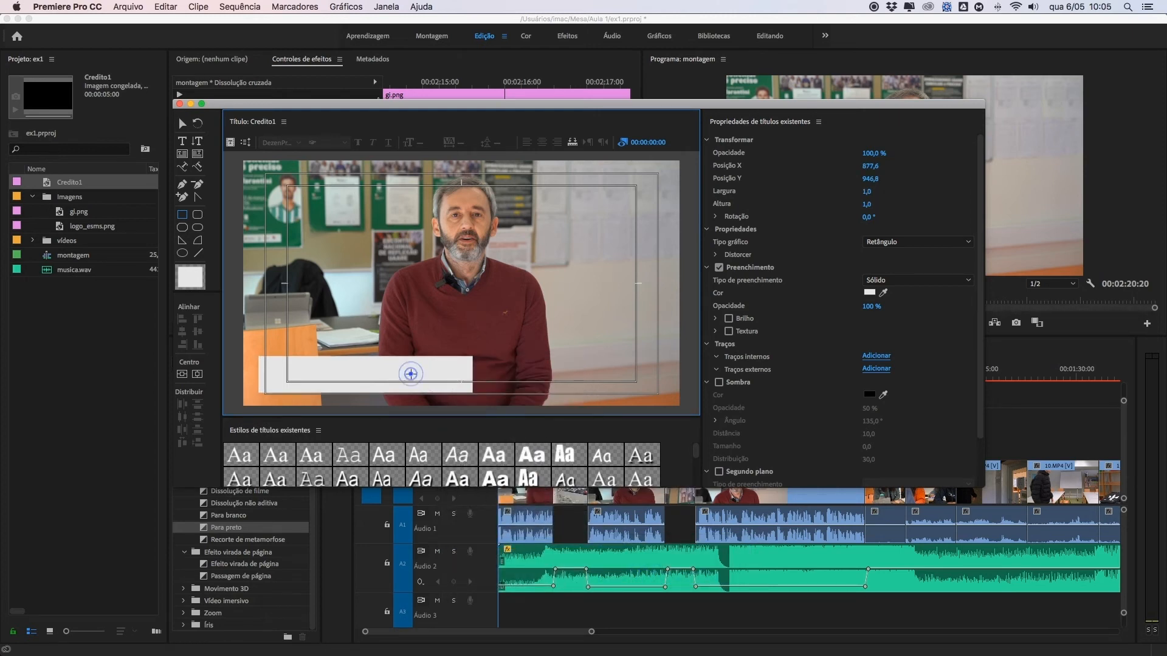
- Change the name text's fill colour to black (000000)
click(183, 141)
click(335, 374)
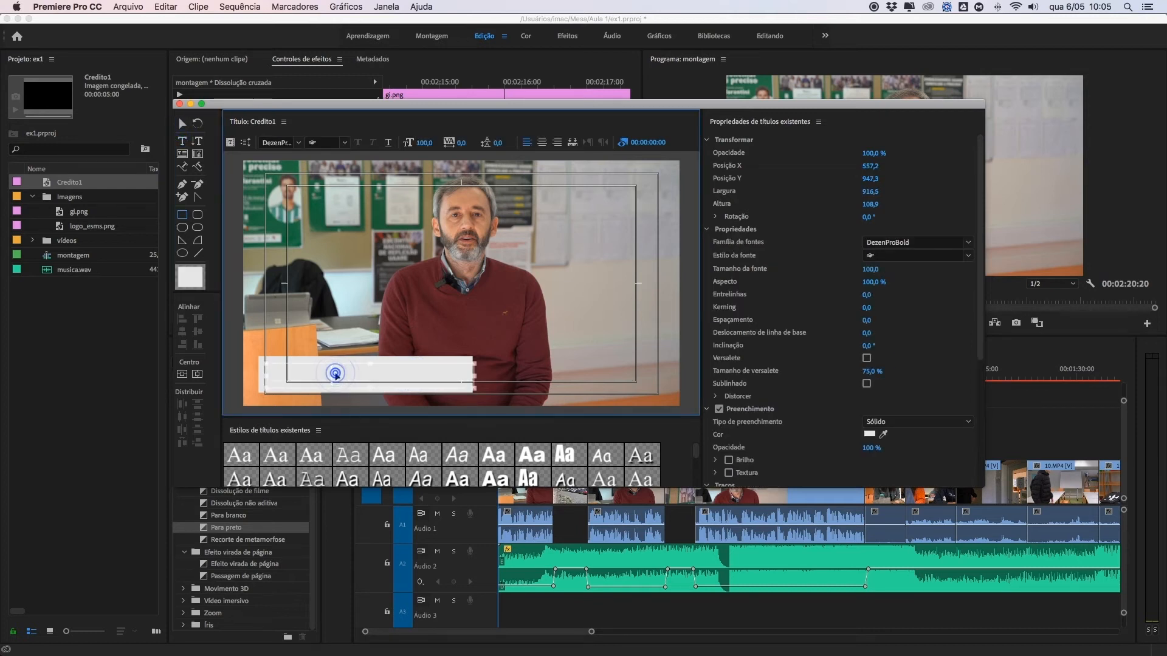
click(348, 374)
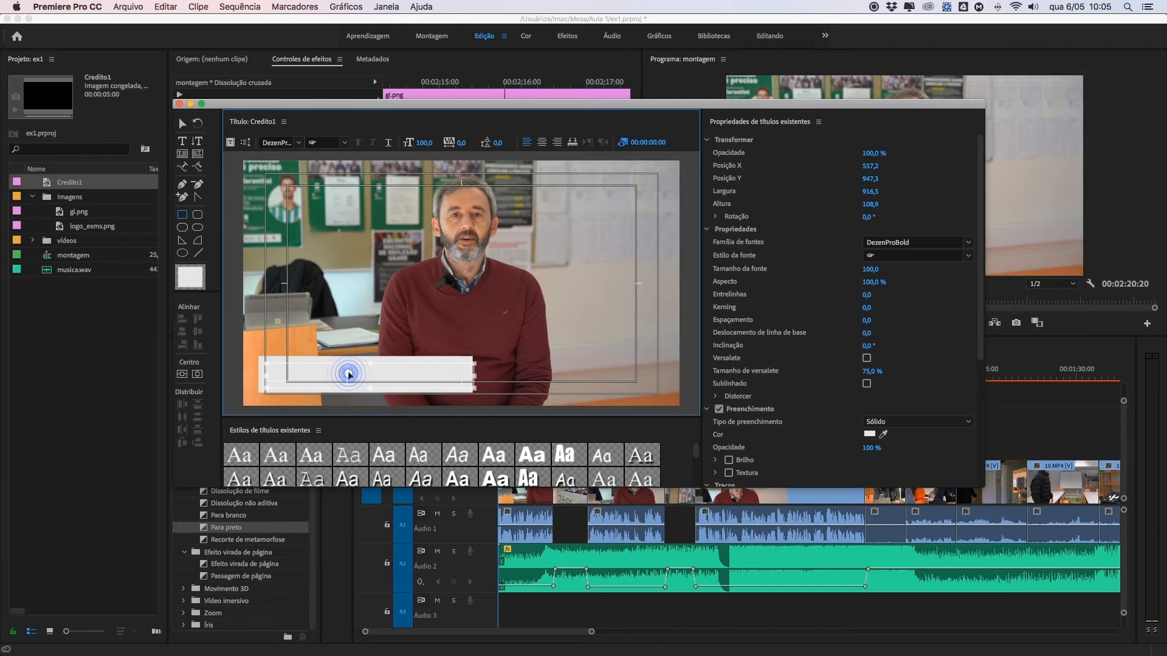
drag(461, 373, 461, 337)
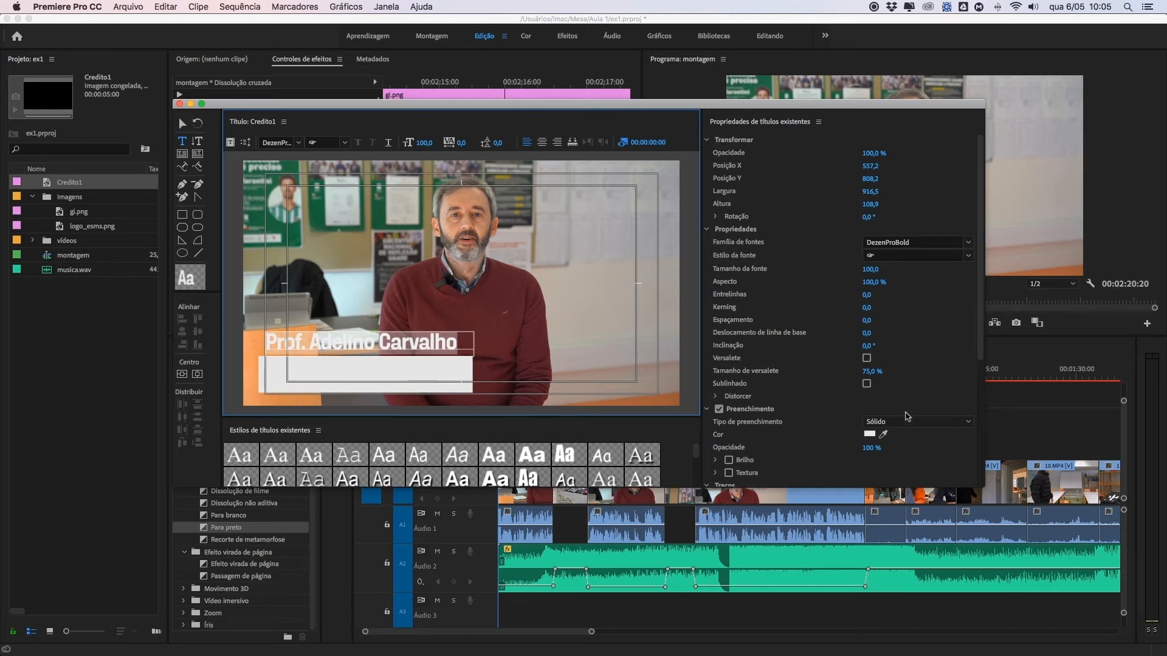
click(869, 434)
mouse_move(532, 185)
mouse_down()
mouse_move(606, 153)
mouse_move(599, 209)
mouse_move(622, 140)
mouse_up()
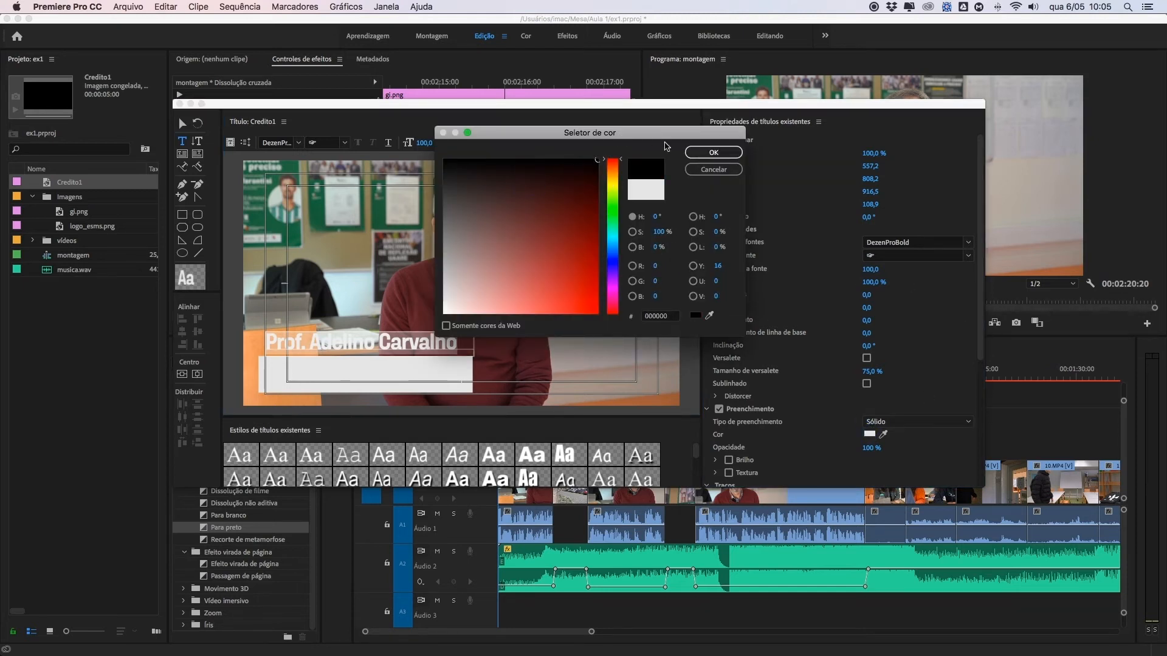
click(713, 152)
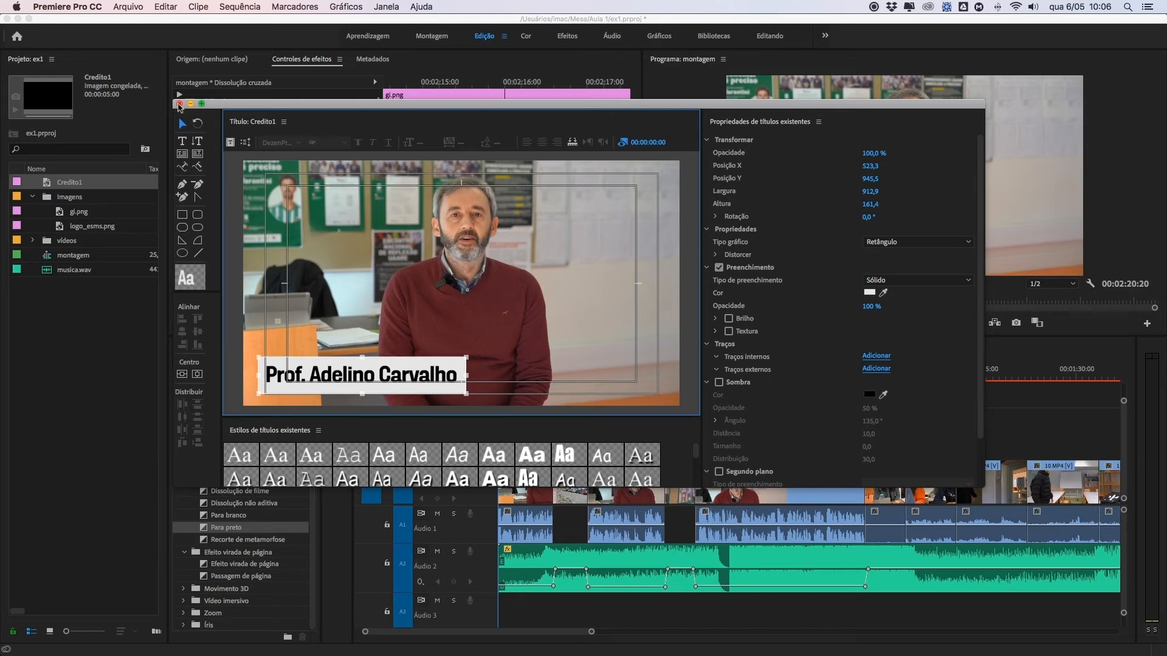
- Close the title editor and place Credito1 at the start of track V2, then select it
click(179, 104)
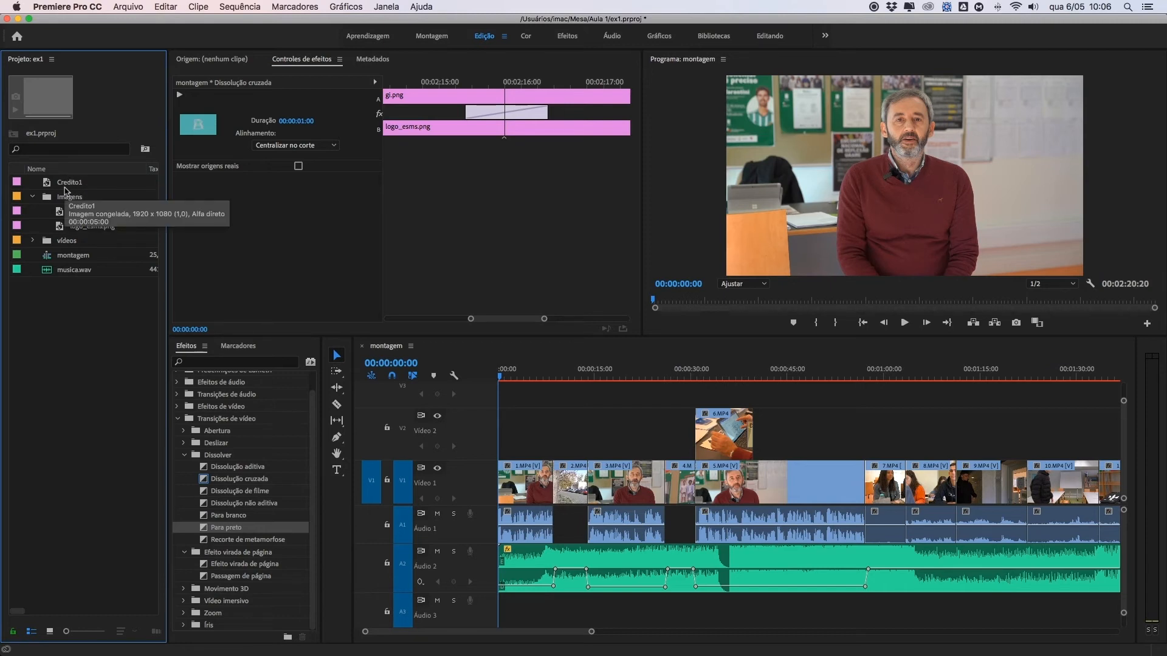
click(47, 185)
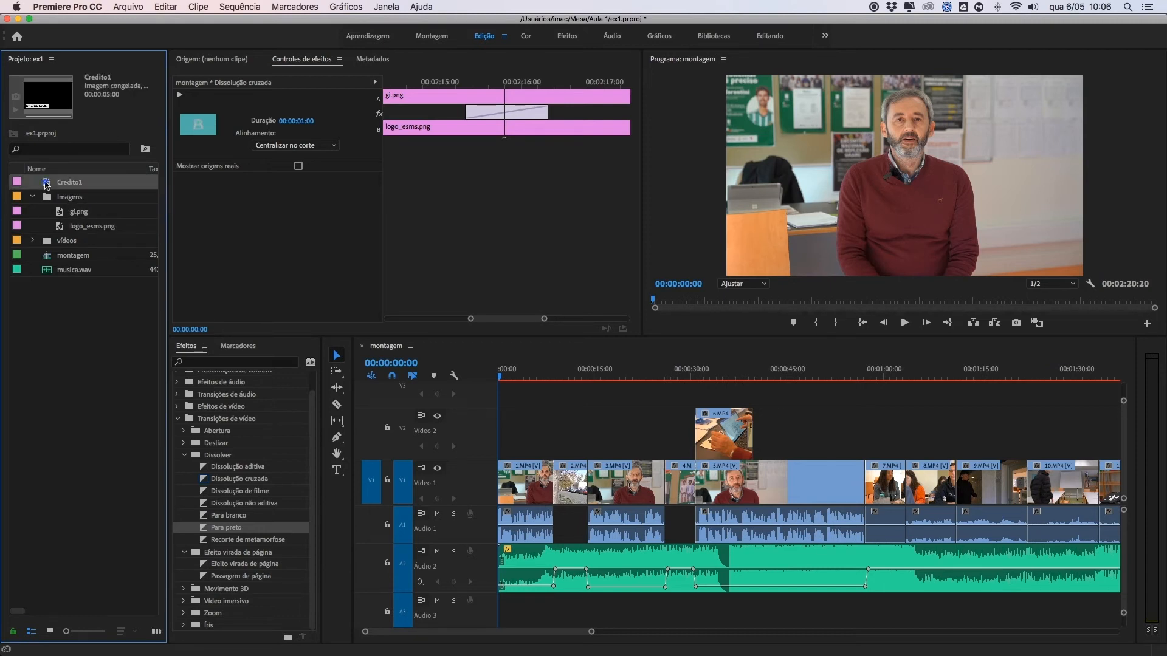
drag(46, 185, 536, 437)
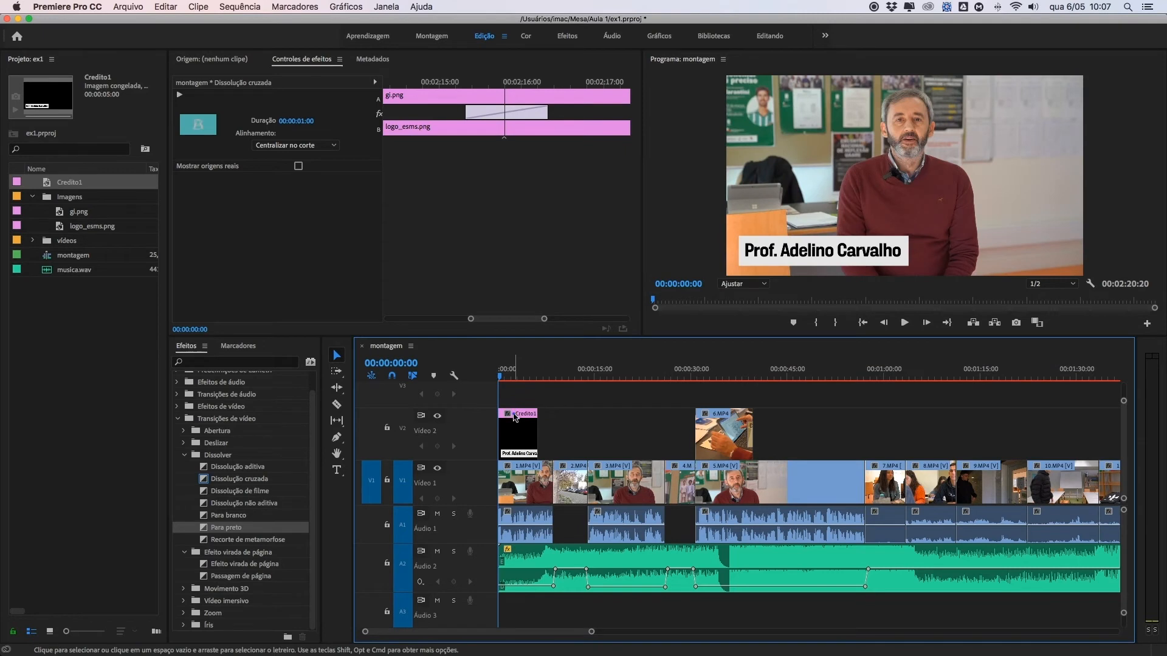
click(515, 417)
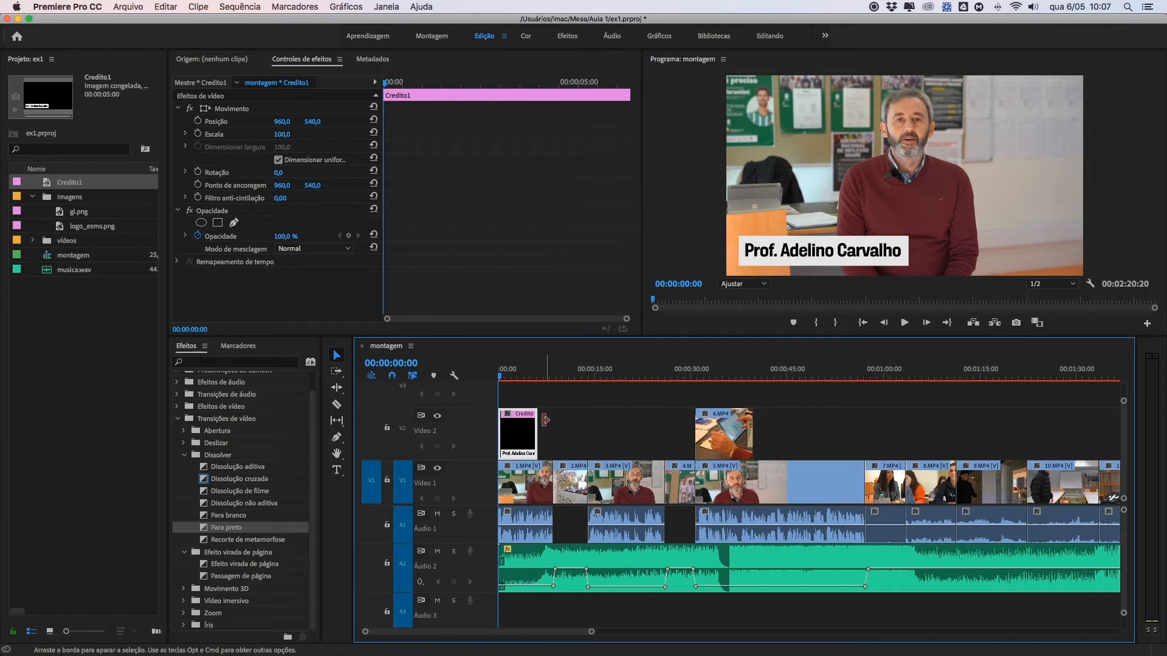
- Play back the Credito1 title over the montage opening, then expand Video Transitions
double_click(518, 418)
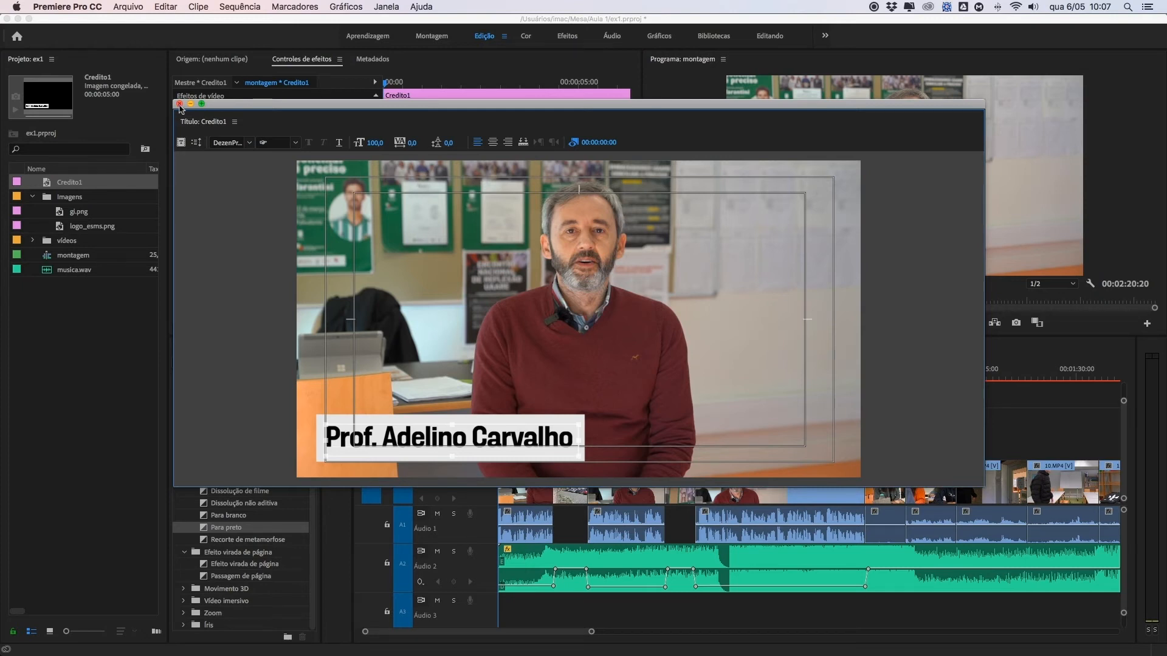
click(180, 105)
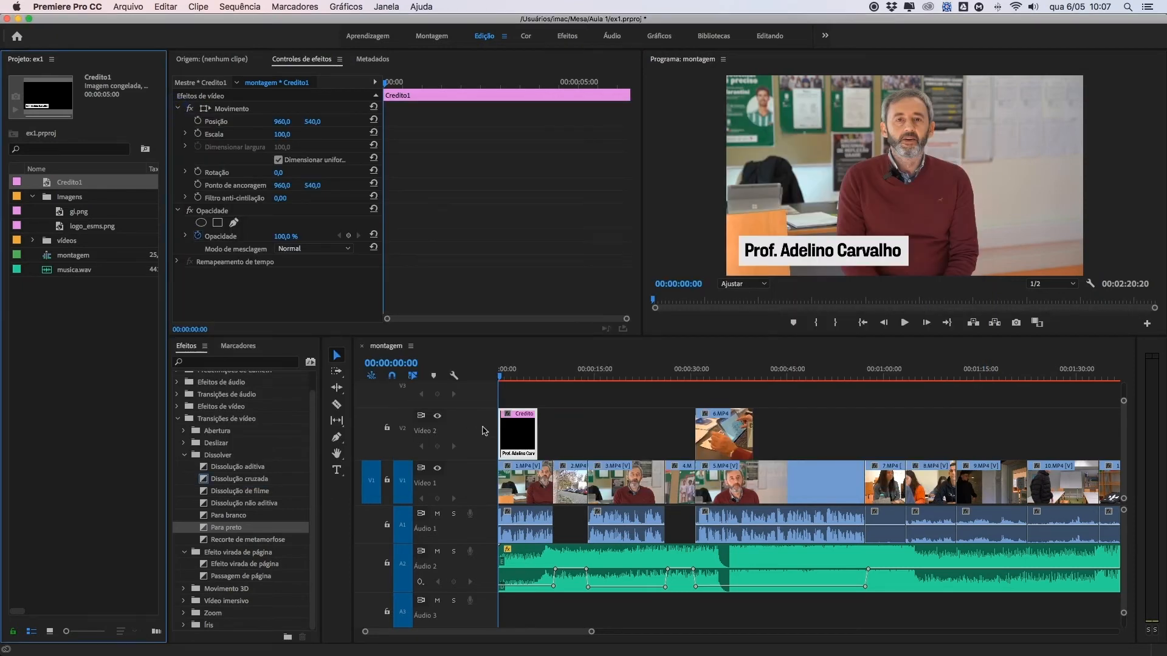
click(505, 427)
key(space)
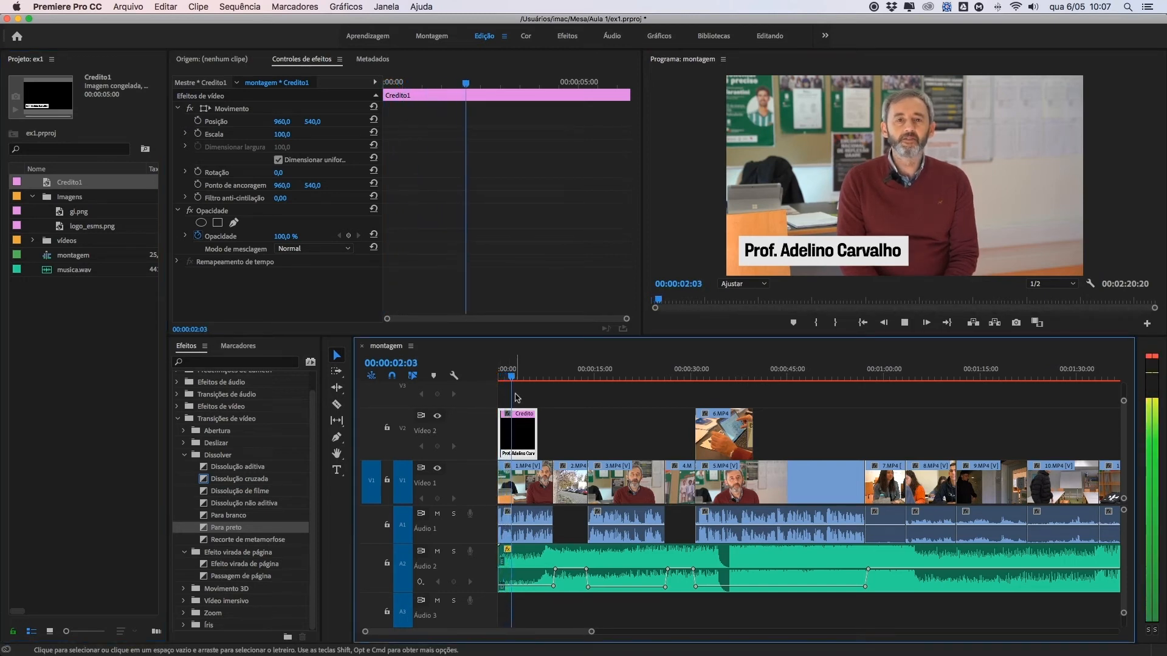
drag(514, 375, 485, 380)
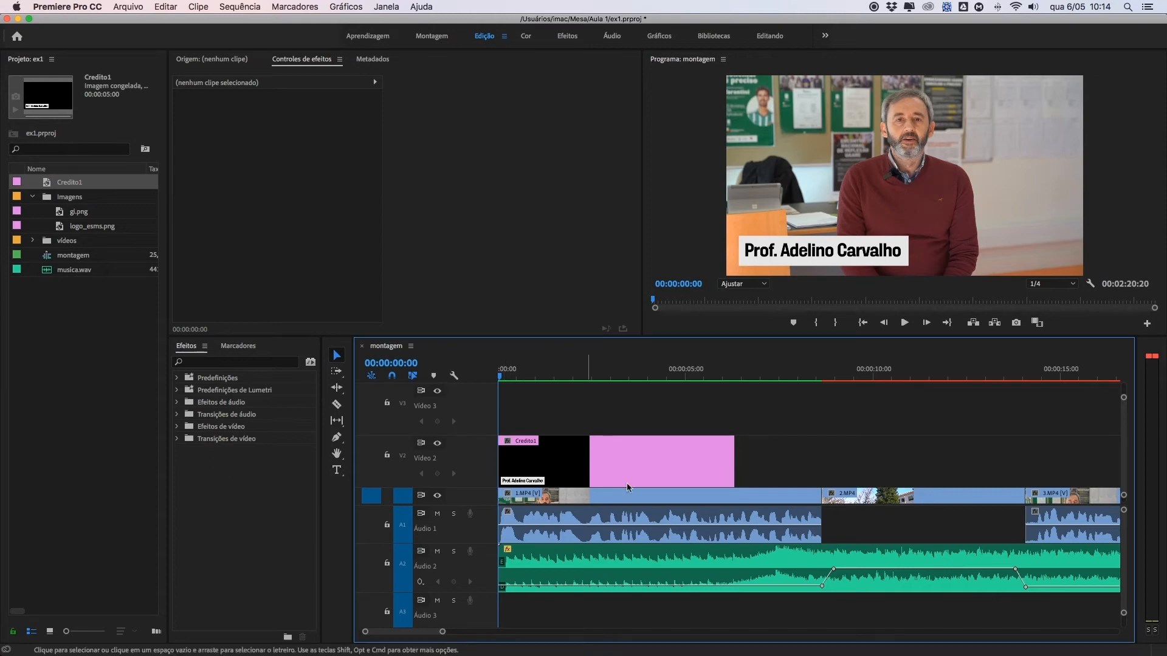
click(176, 439)
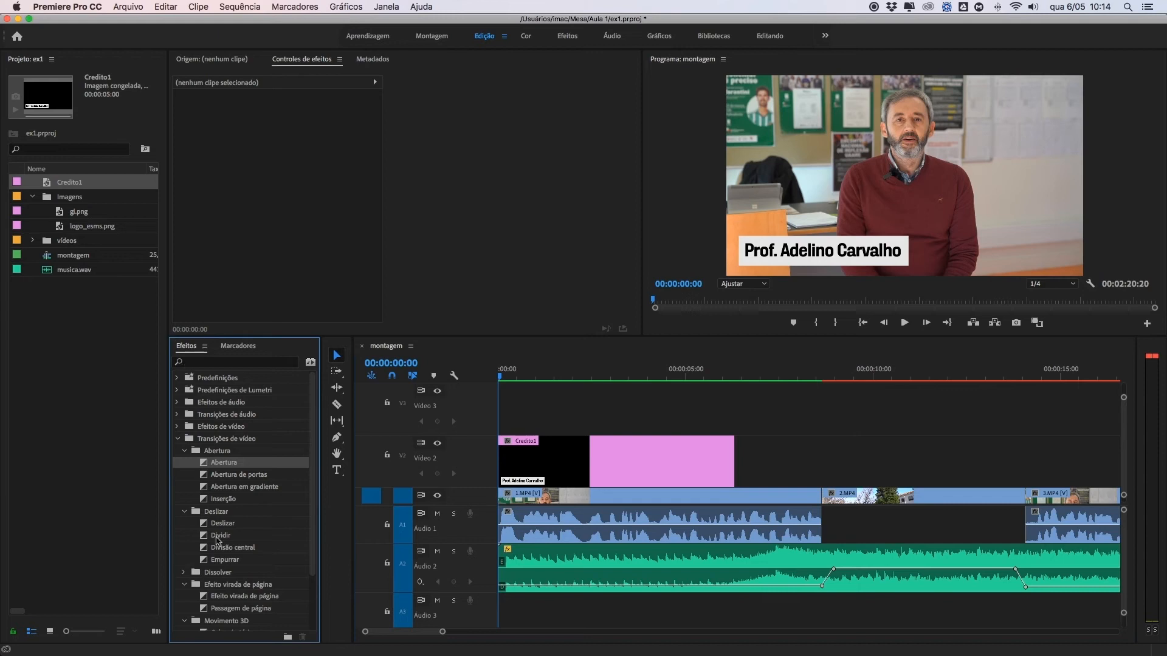
- Add the Abertura wipe to both the start and the end of Credito1 on V2
click(184, 512)
click(184, 536)
click(185, 549)
click(184, 574)
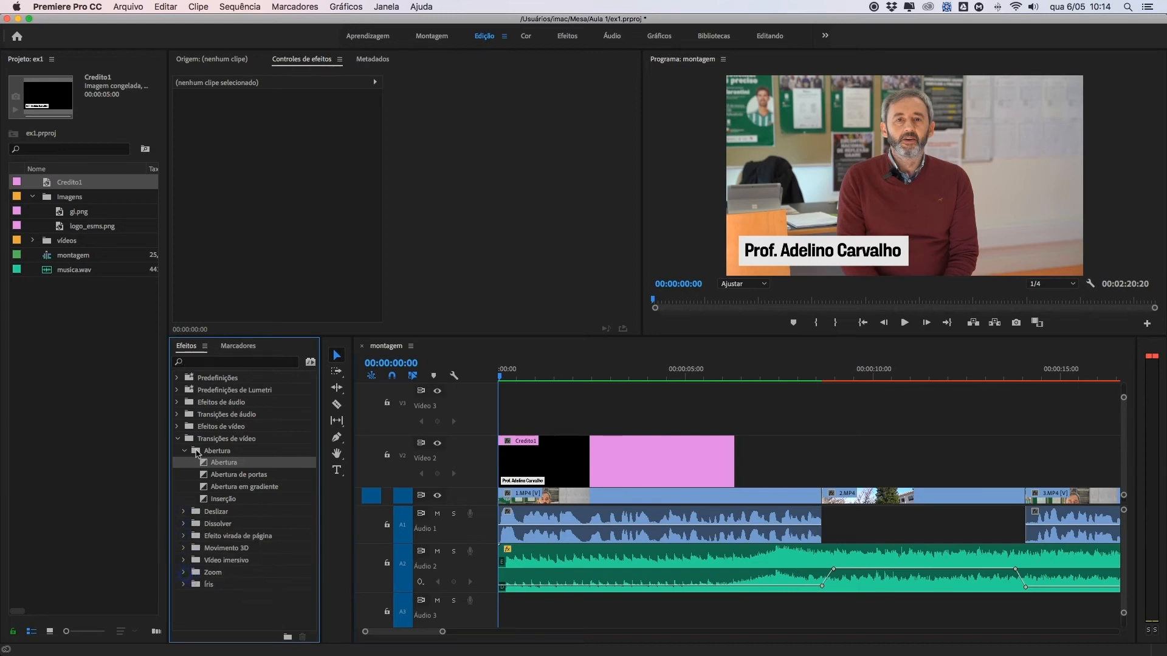
drag(203, 468, 507, 465)
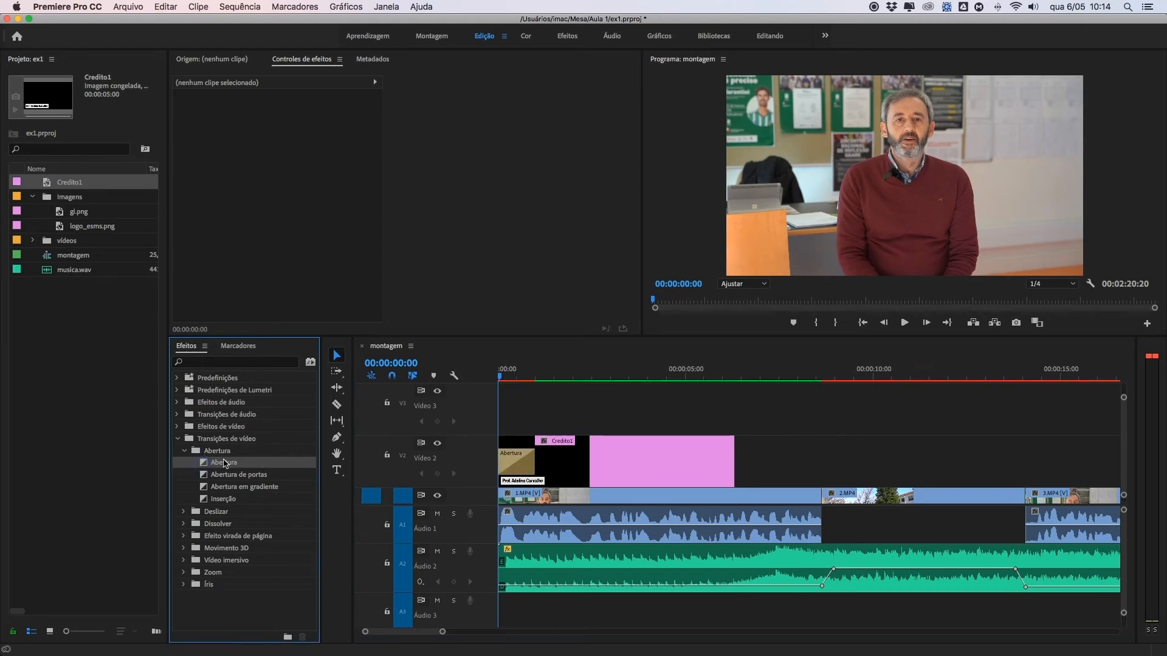
drag(206, 466, 730, 463)
click(517, 467)
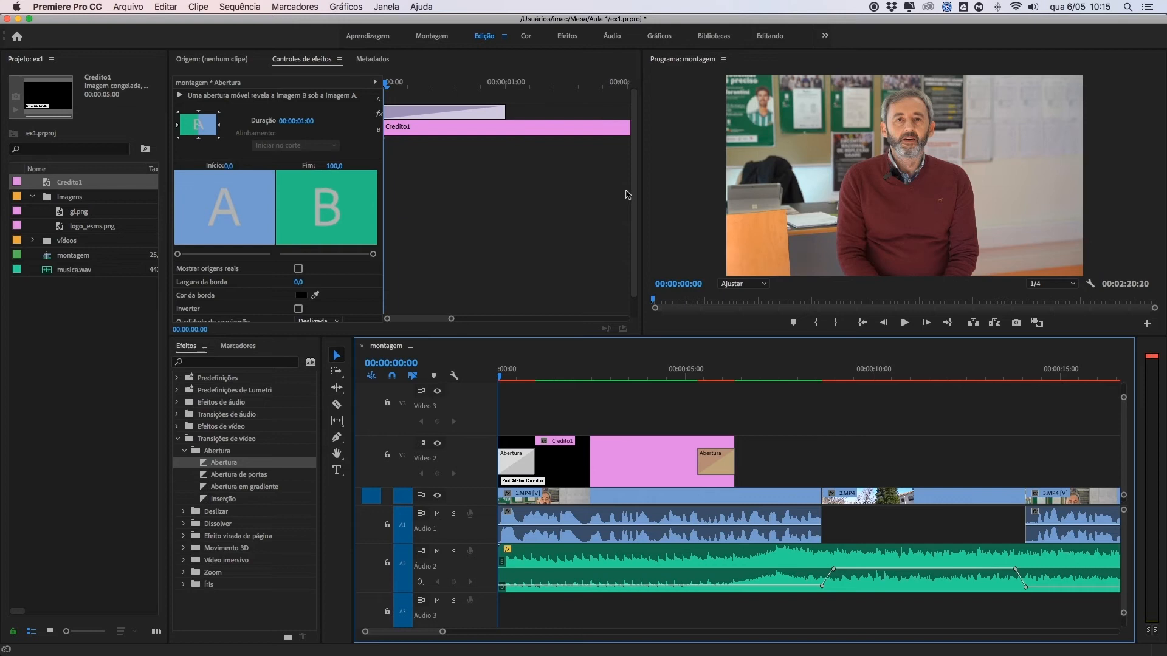
- Set the opening Abertura wipe's smoothing quality to Alta
drag(635, 193, 636, 216)
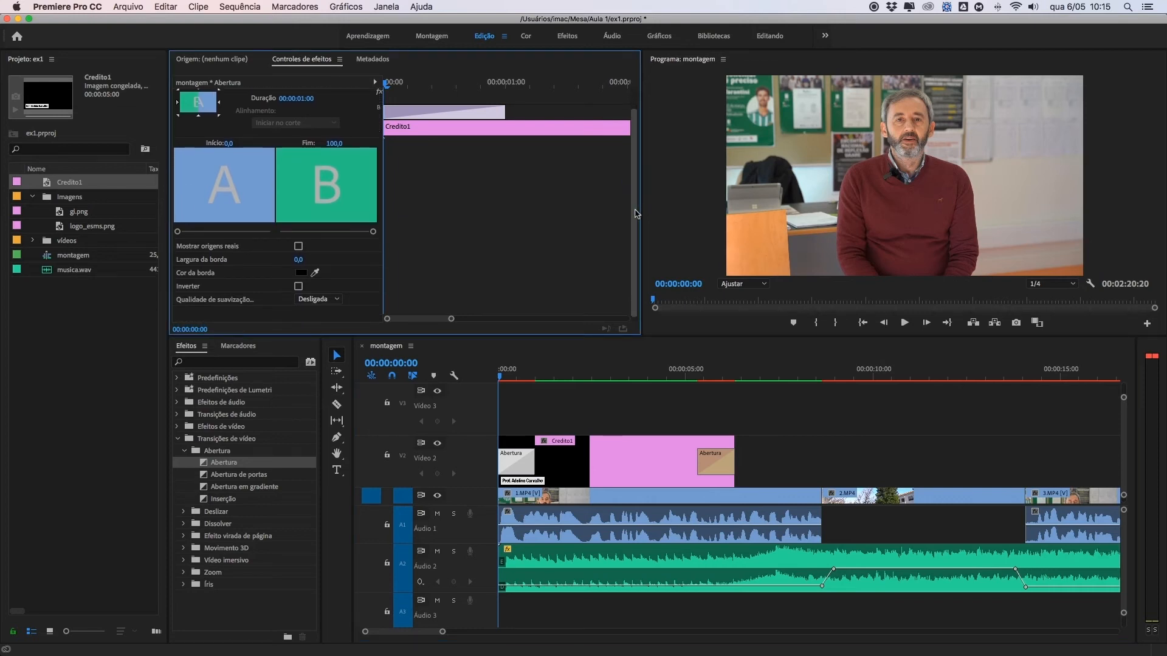
click(299, 304)
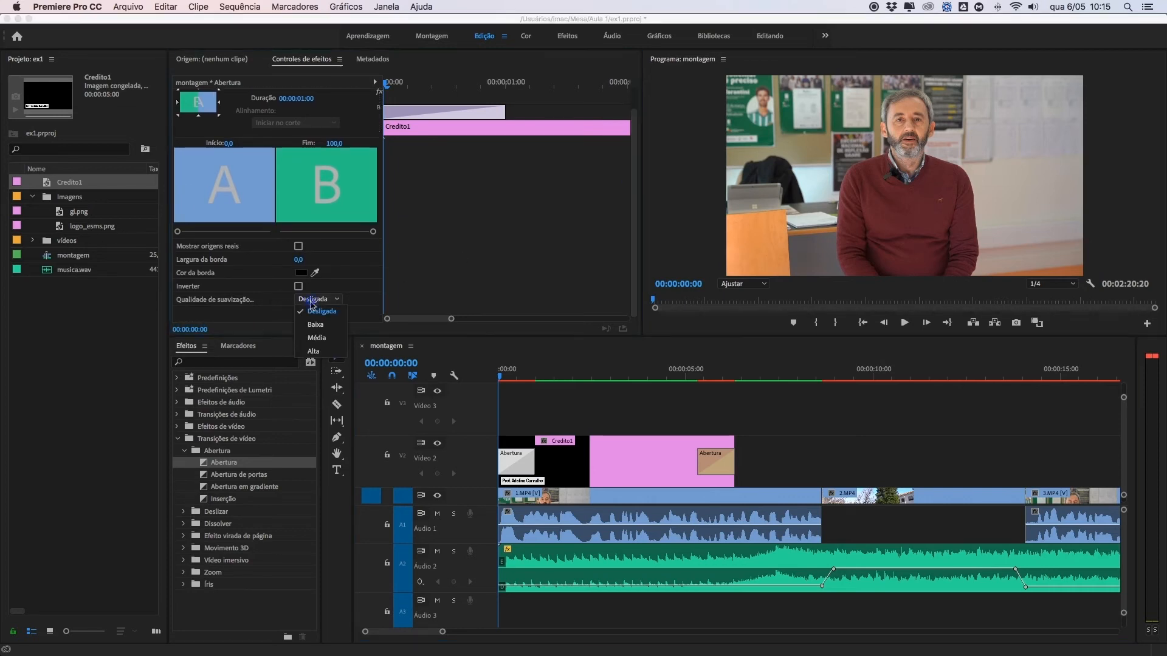
click(316, 351)
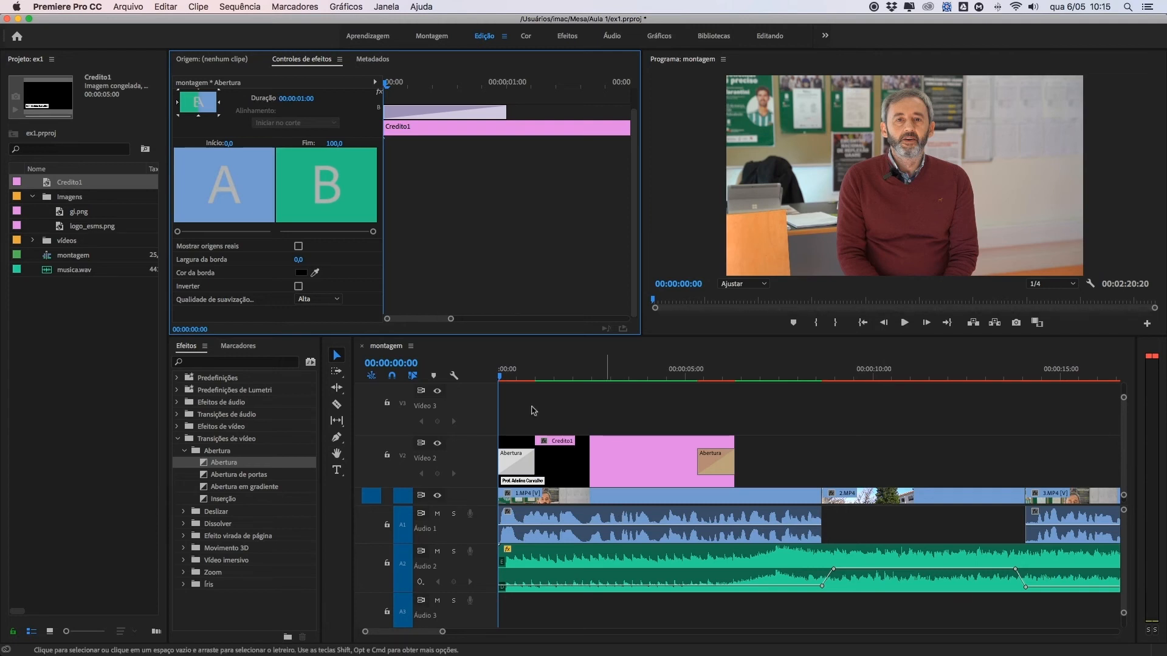
- Make the closing wipe run east to west with Alta smoothing, then return the playhead to the start
drag(499, 377, 705, 377)
click(715, 460)
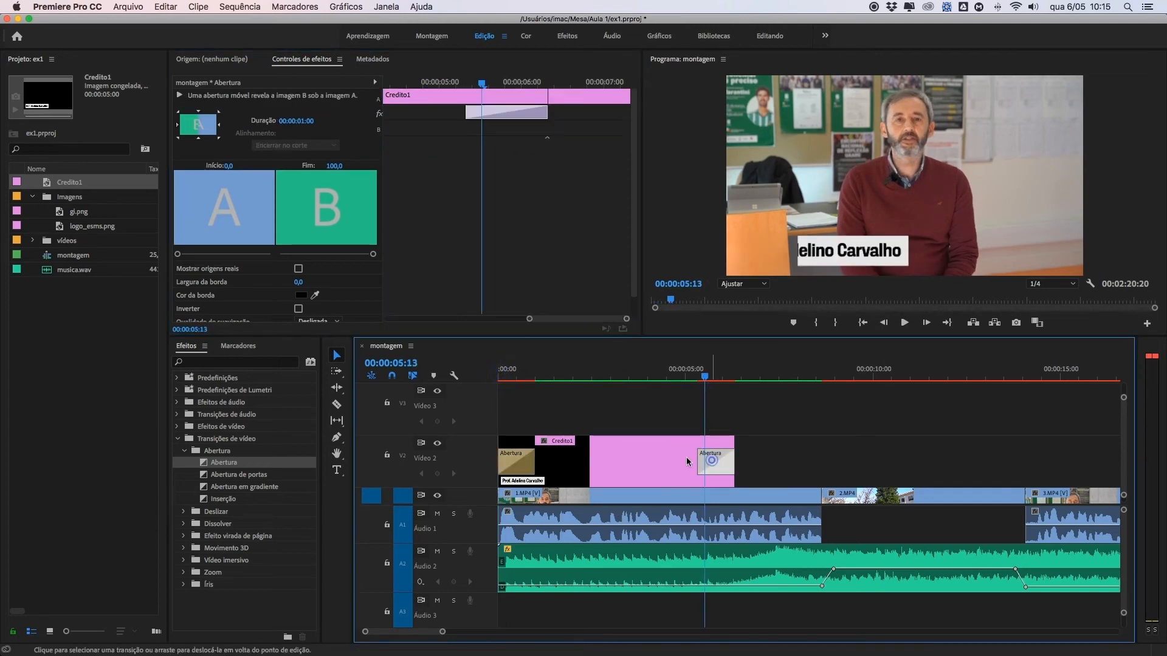
click(220, 128)
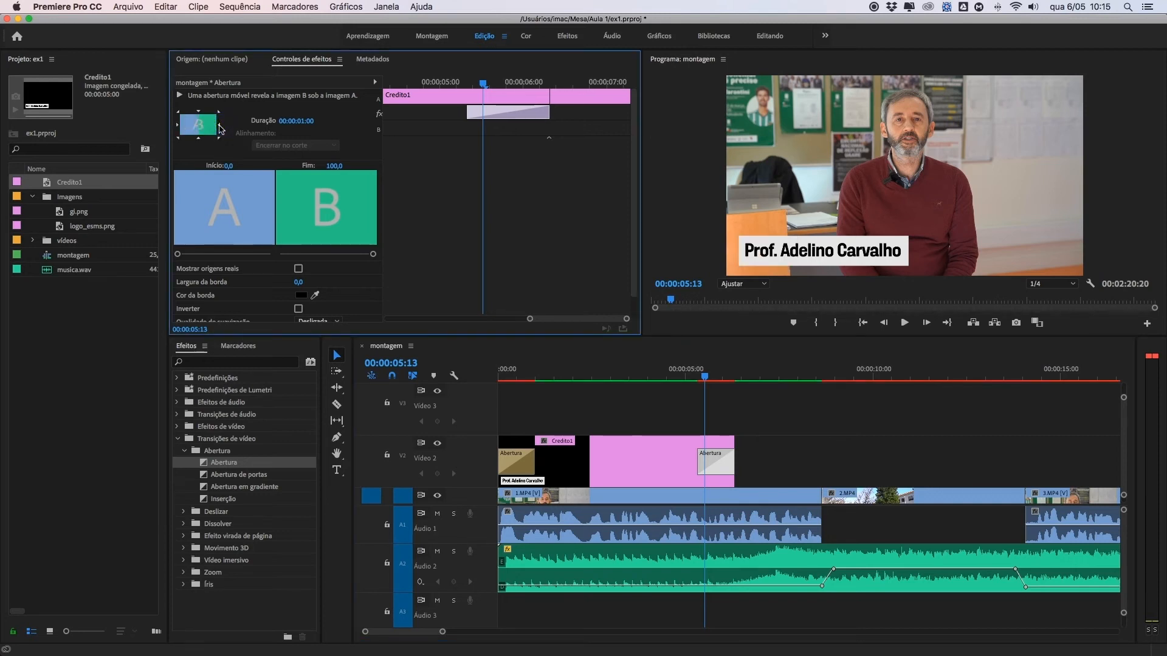
scroll(258, 309, down, 2)
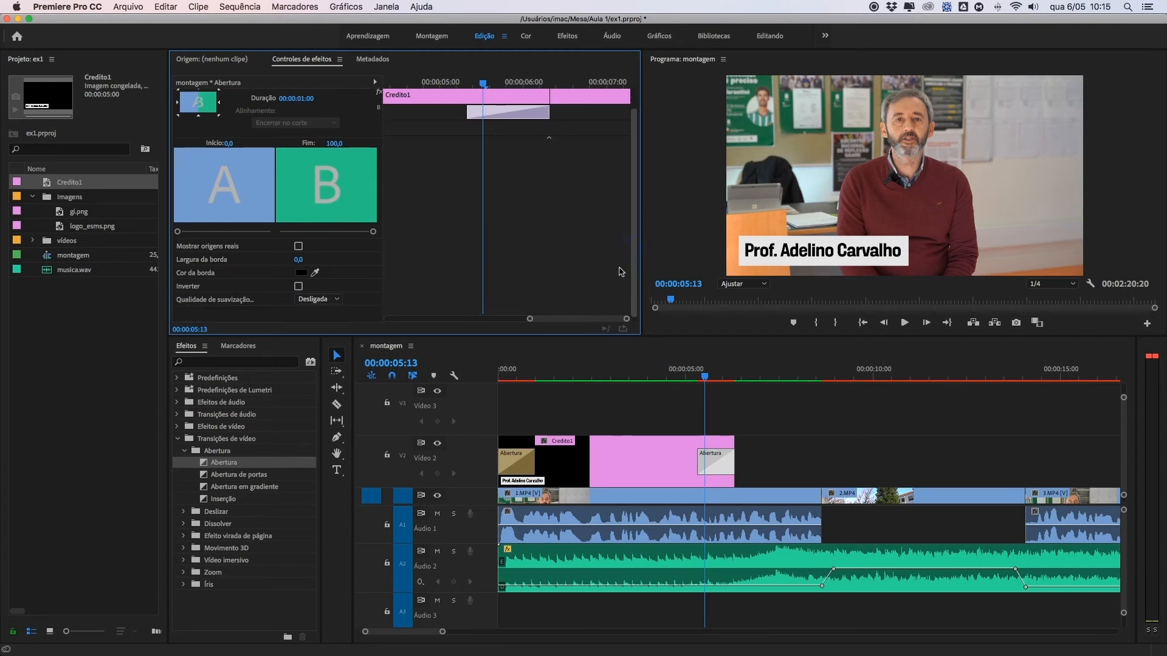
click(306, 303)
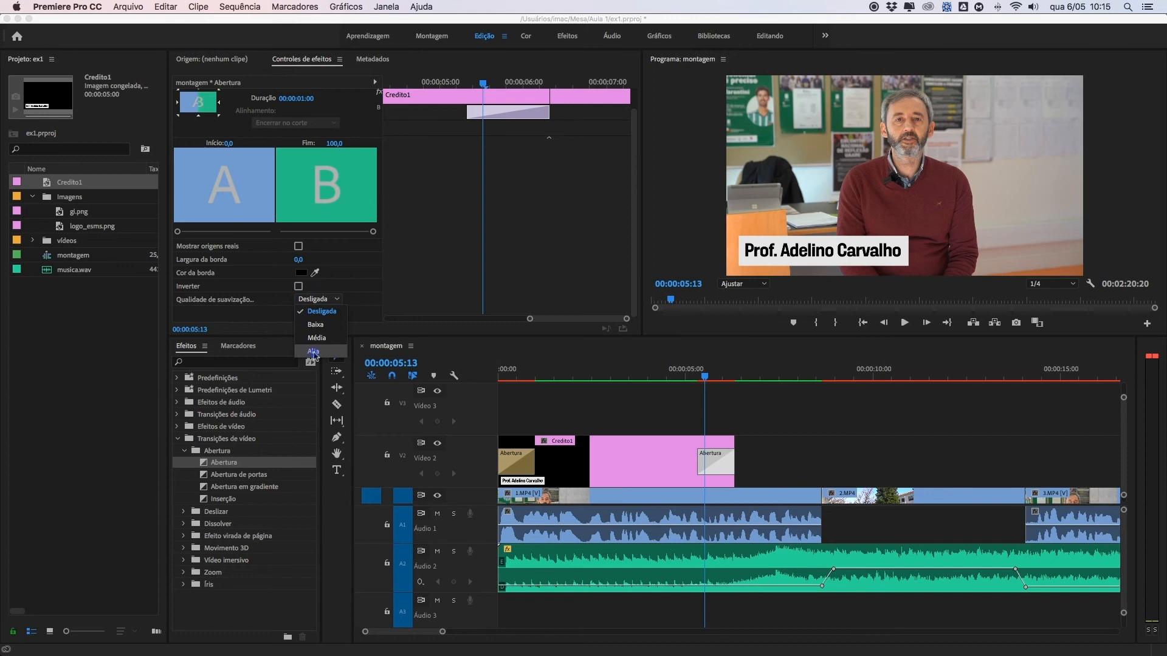
click(314, 353)
click(664, 377)
drag(645, 378, 485, 381)
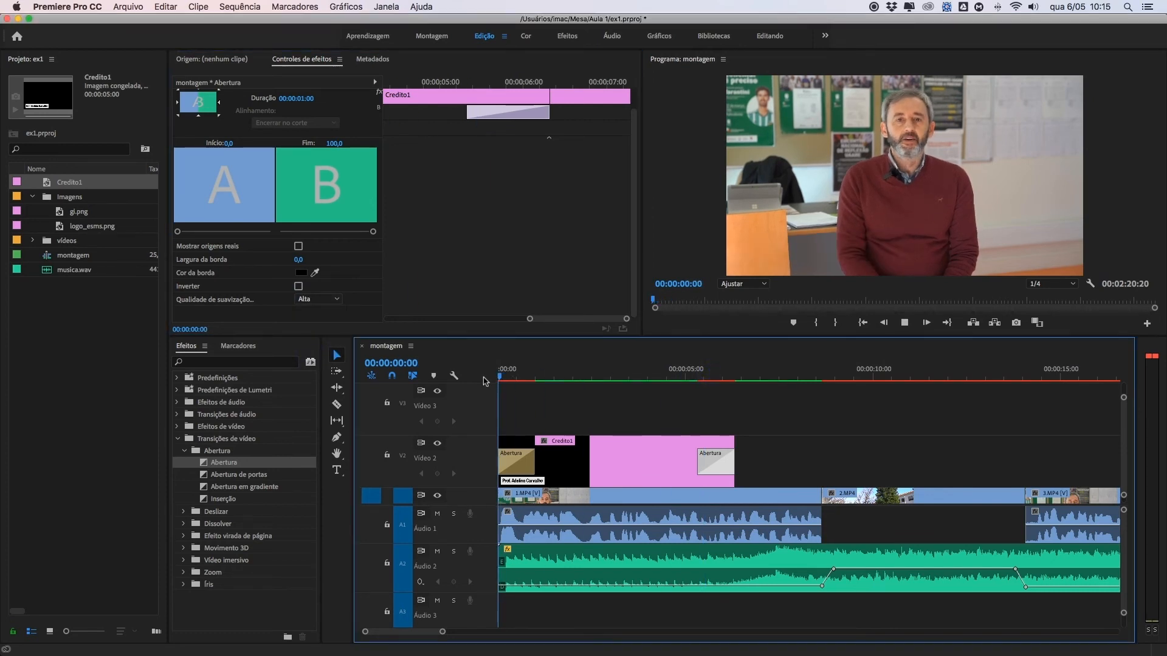
key(space)
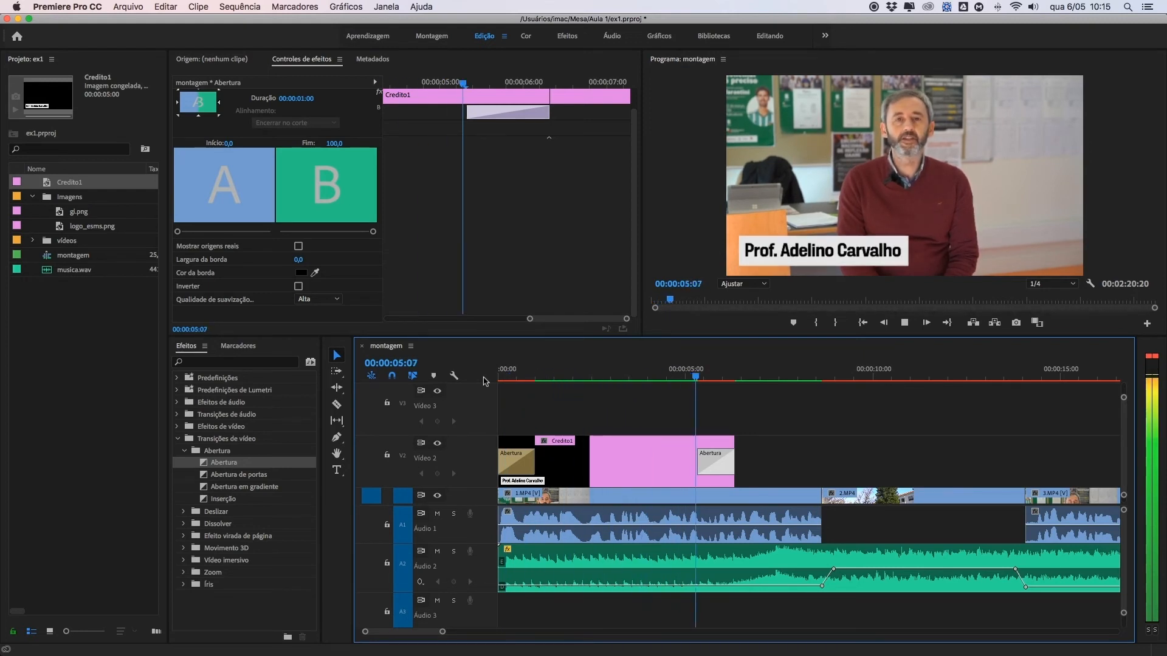
key(space)
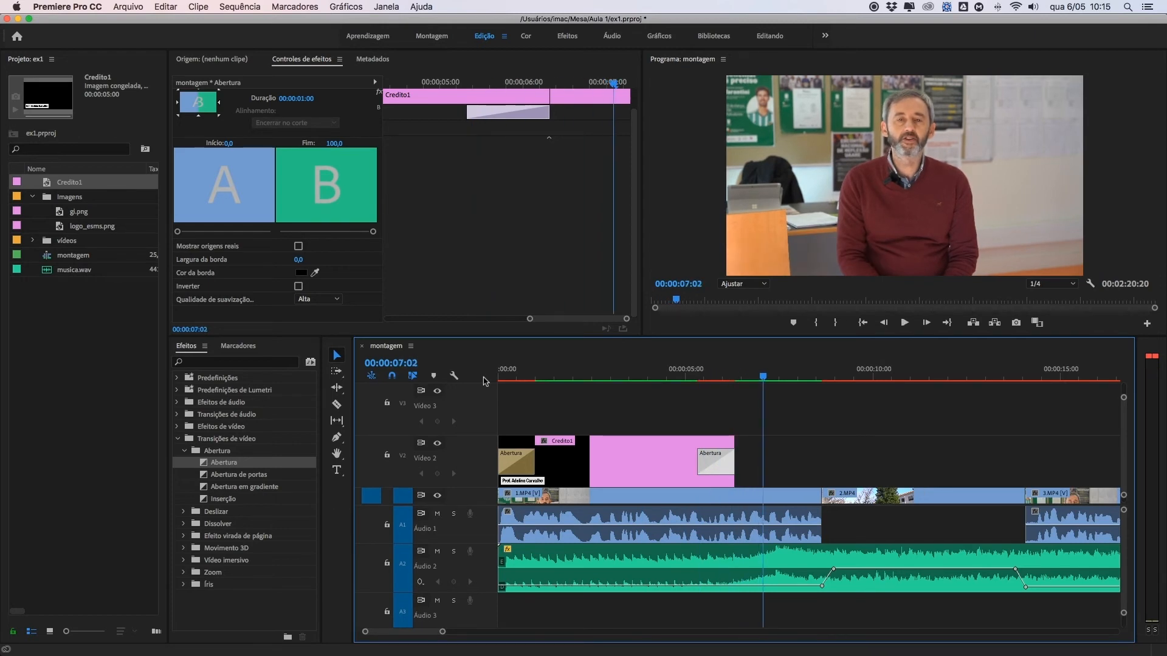
drag(764, 377, 455, 378)
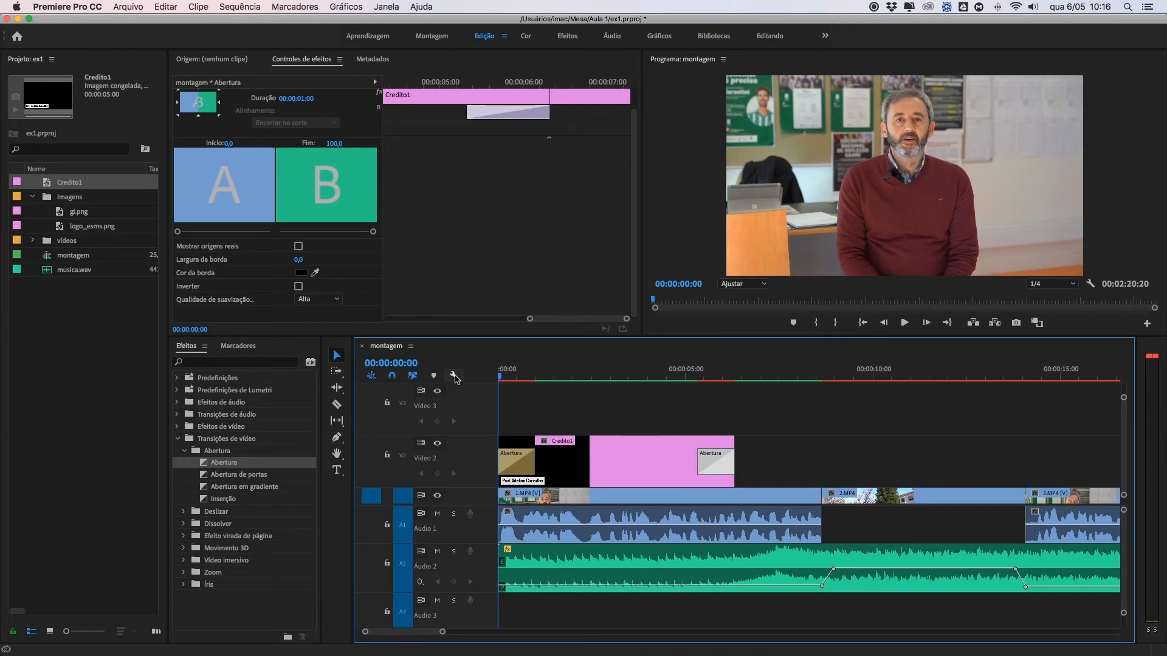
- Start rendering sequence previews, cancel partway, and switch to the Aula 1 folder in Finder
key(Return)
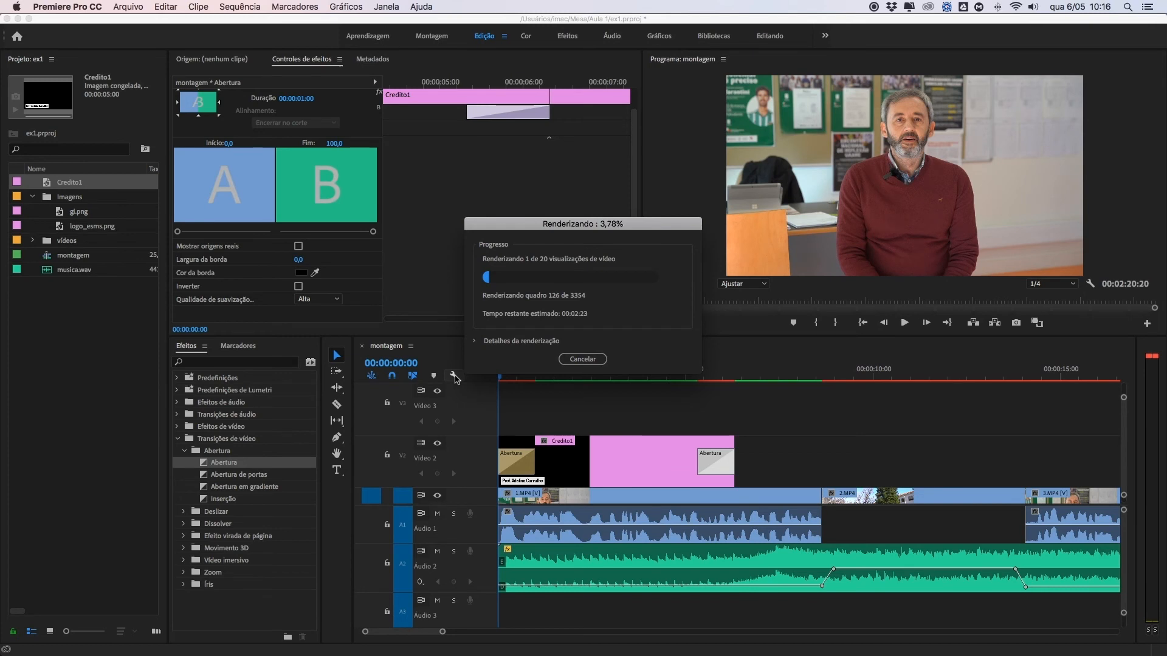
click(595, 360)
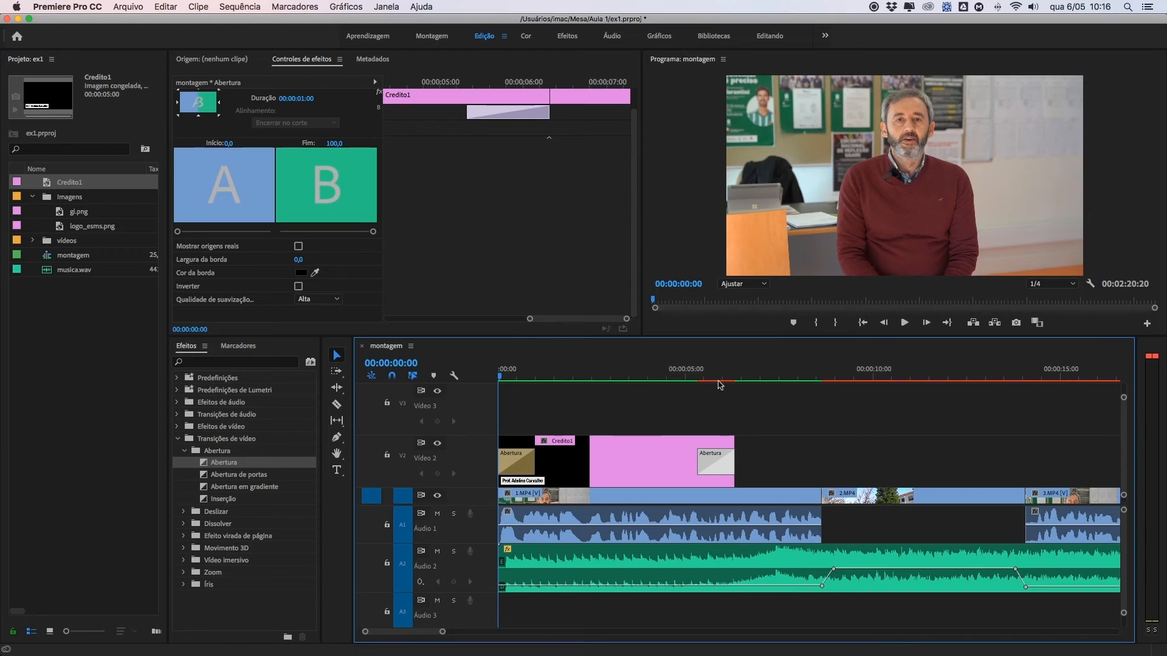
key(super+Tab)
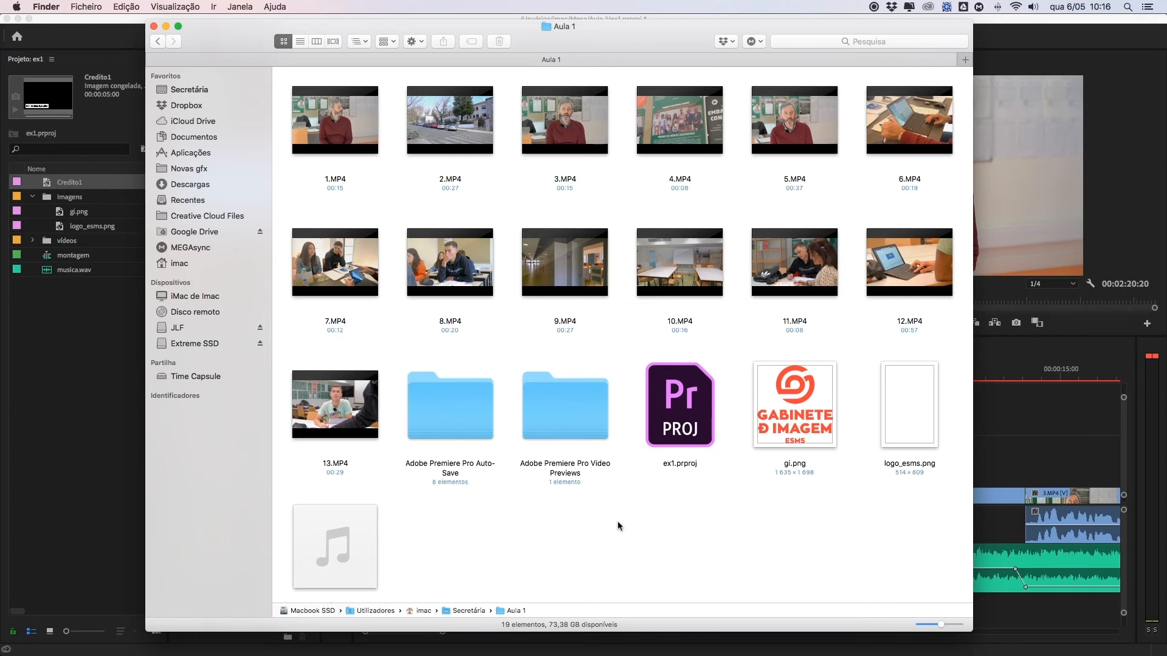
- Browse the Auto-Save folder and the ex1.PRV preview files, then close the Finder window
click(417, 407)
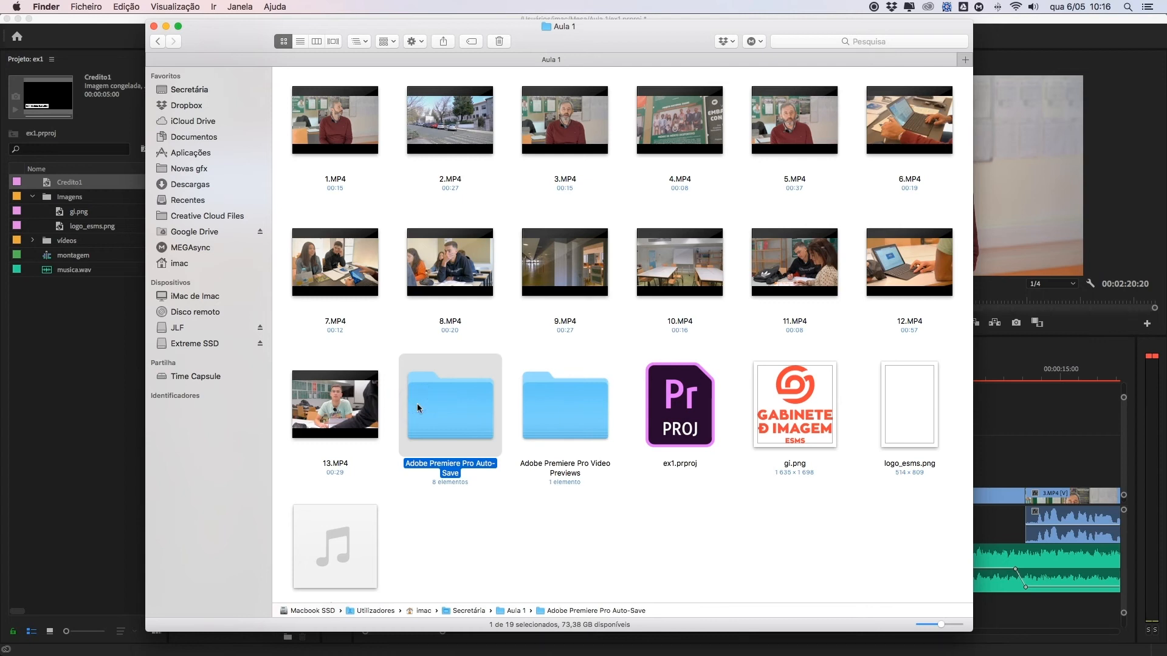
double_click(465, 409)
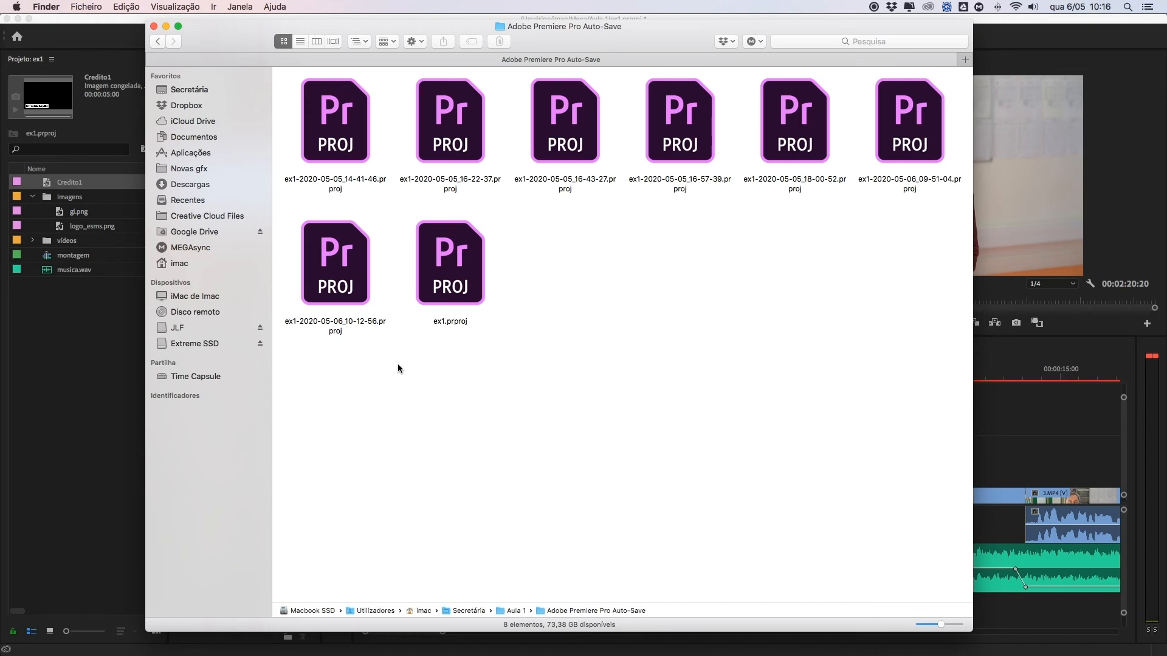
click(158, 41)
click(541, 408)
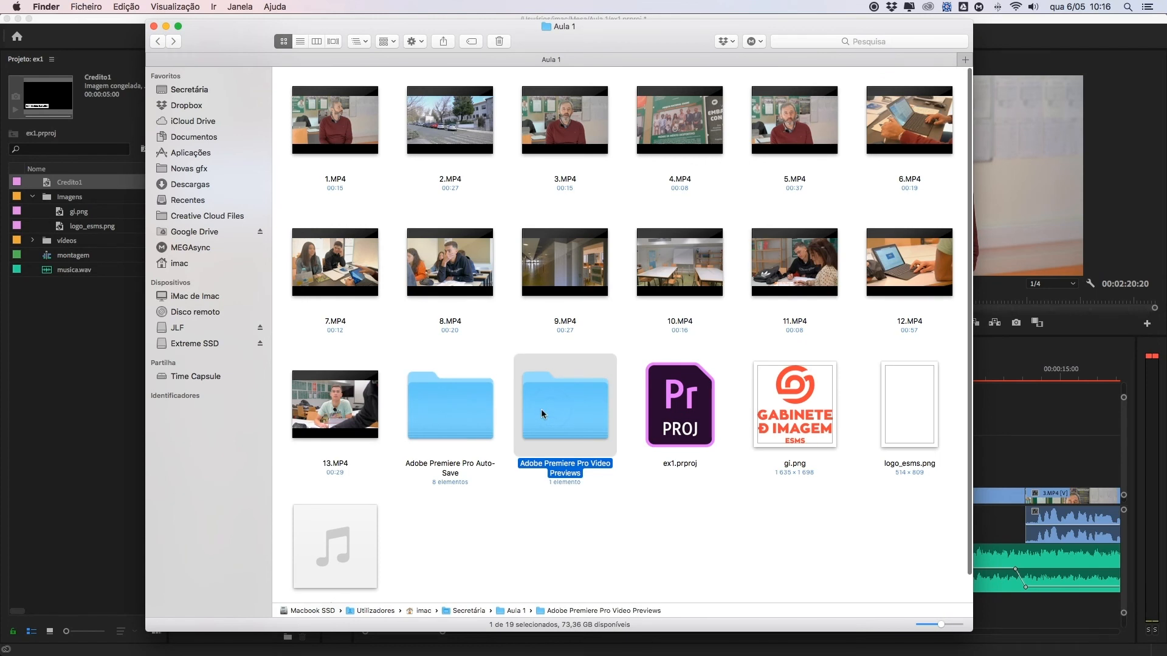
double_click(542, 405)
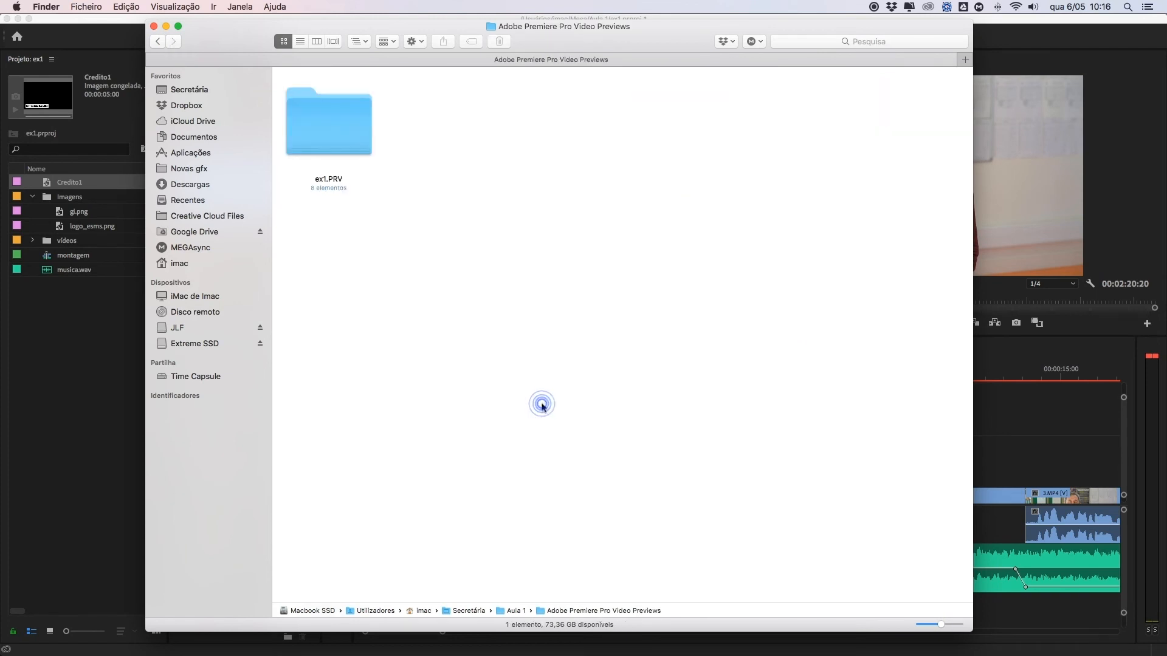
double_click(337, 152)
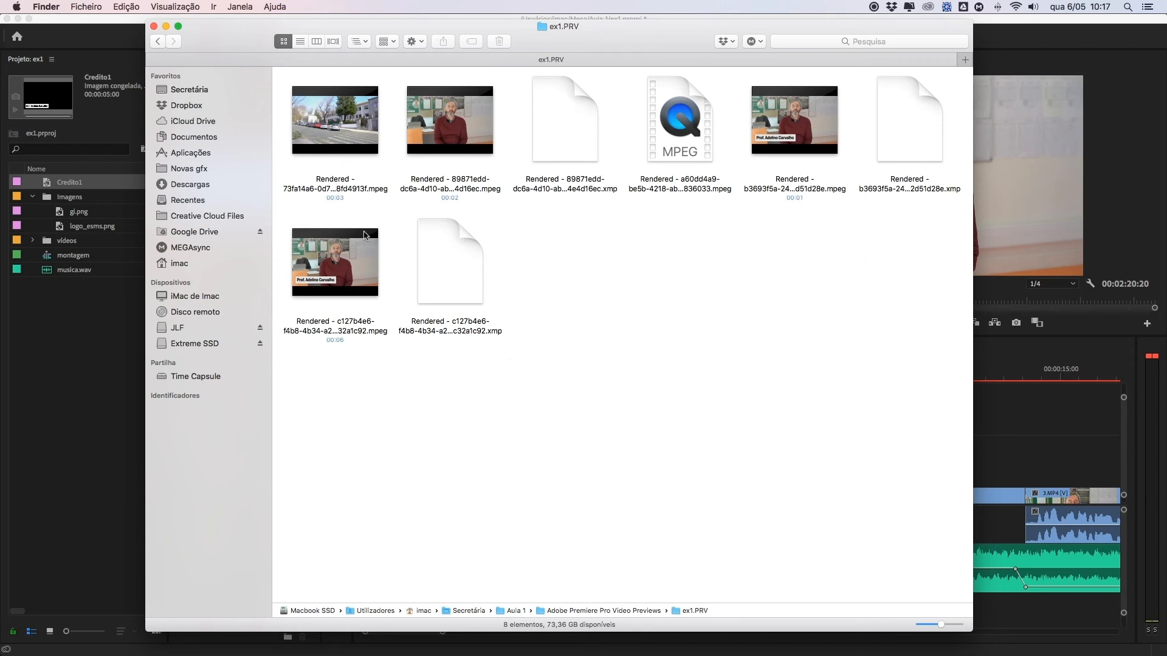
click(154, 25)
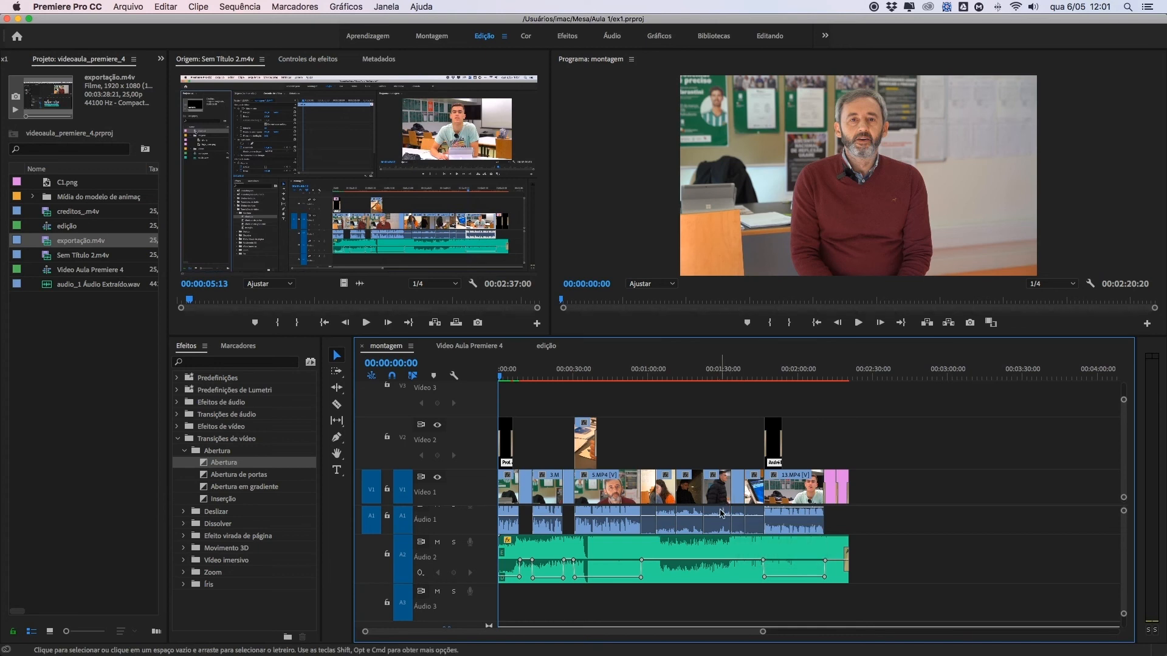
- Open the Configurações de exportação dialog from Arquivo > Exportar > Mídia
click(137, 7)
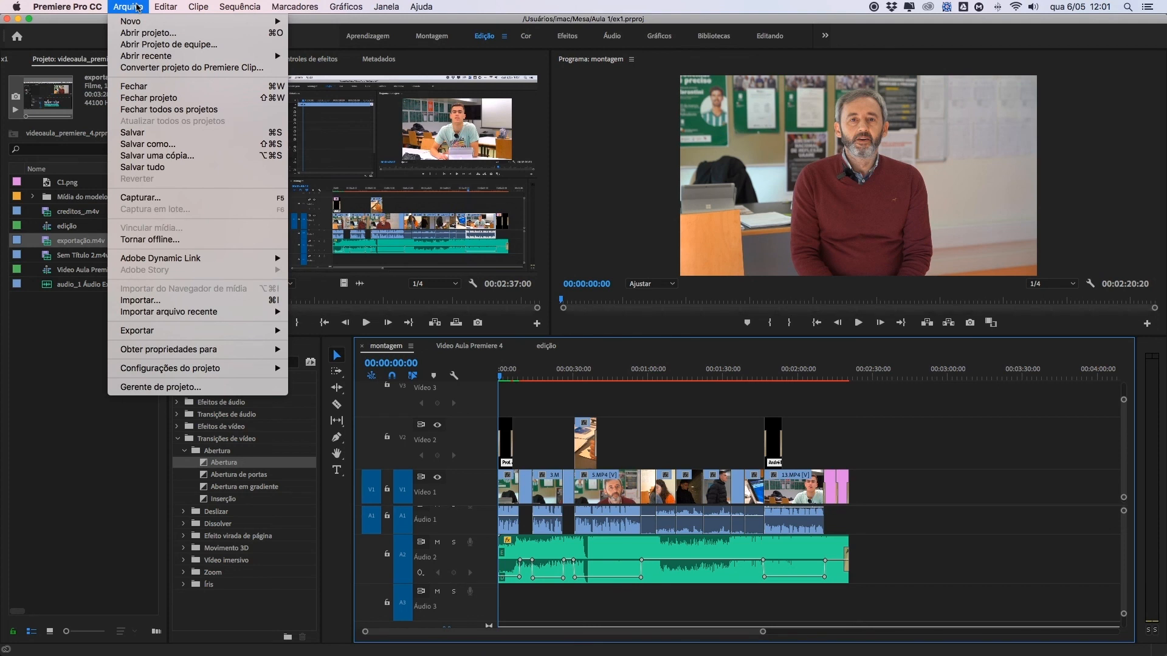
mouse_move(236, 332)
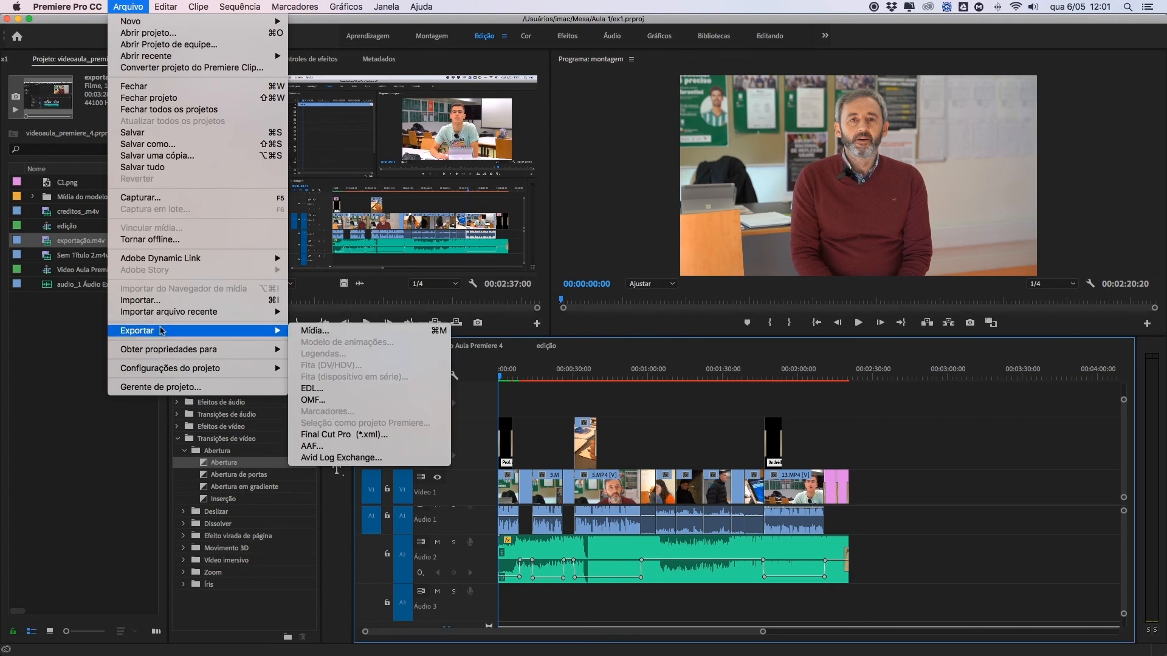
click(328, 332)
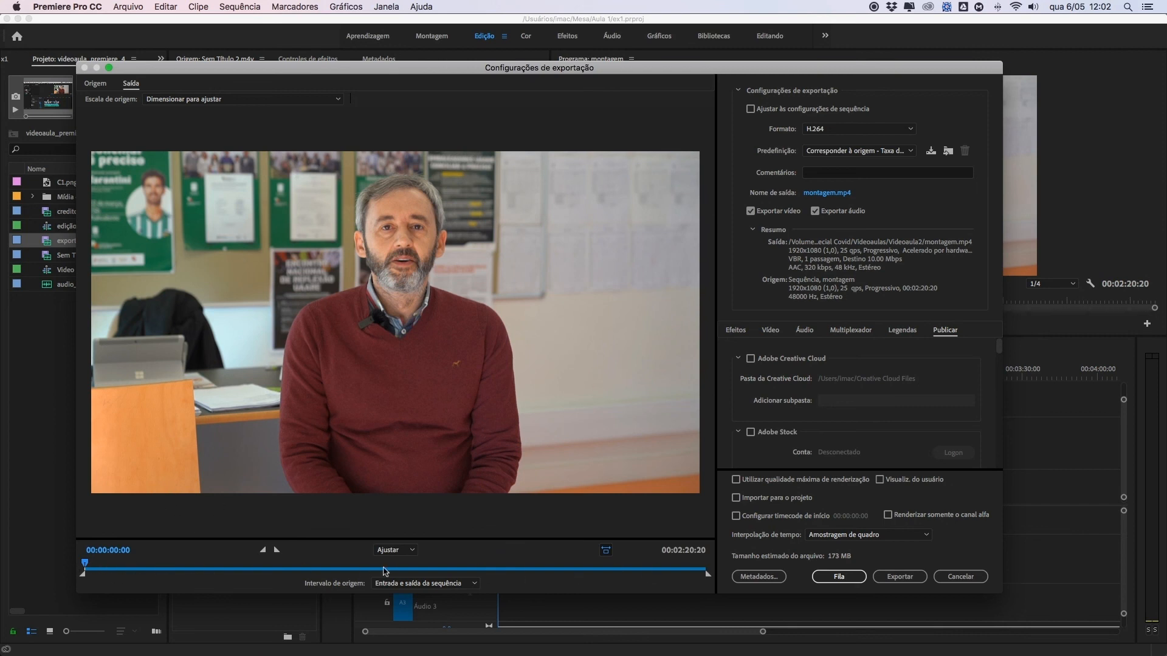
- Set the export source range to Sequência inteira
mouse_move(708, 574)
mouse_down()
mouse_move(476, 575)
mouse_move(735, 575)
mouse_up()
click(416, 585)
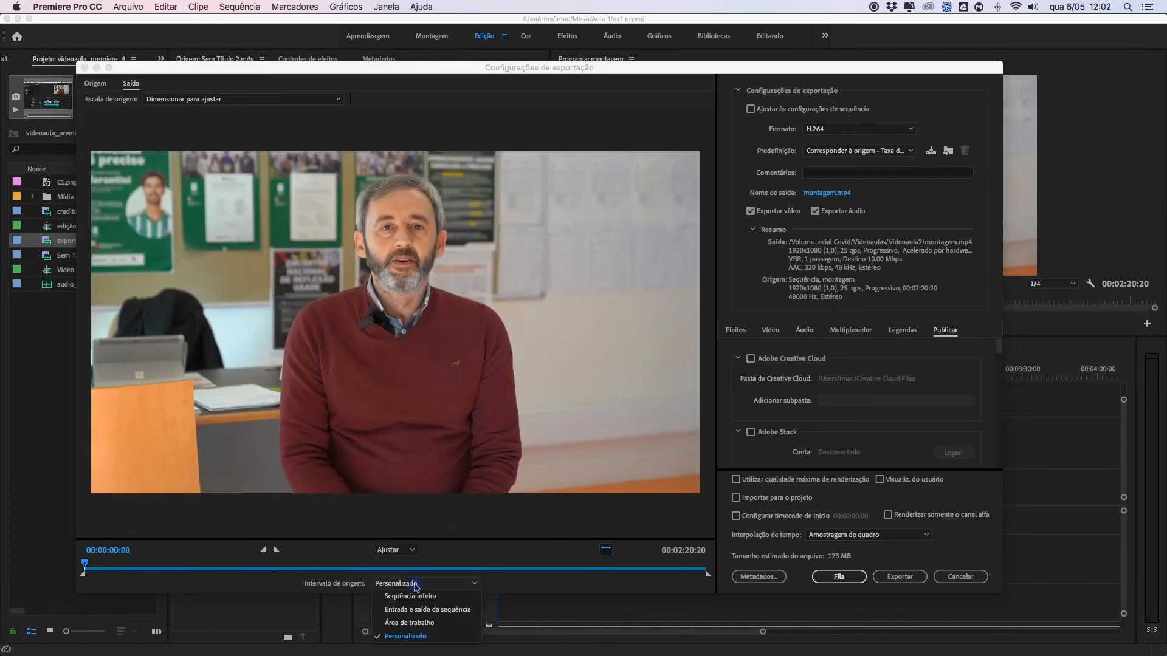
click(415, 596)
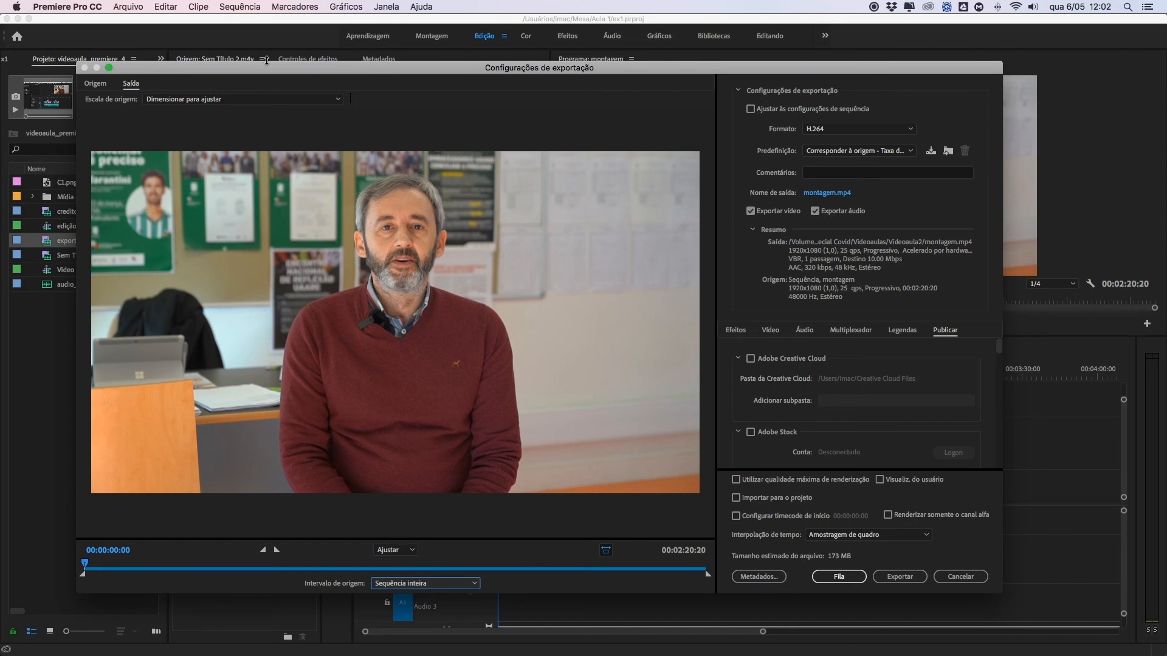
- Keep the source scaling and H.264 format, then open the Nome de saída file naming
click(242, 101)
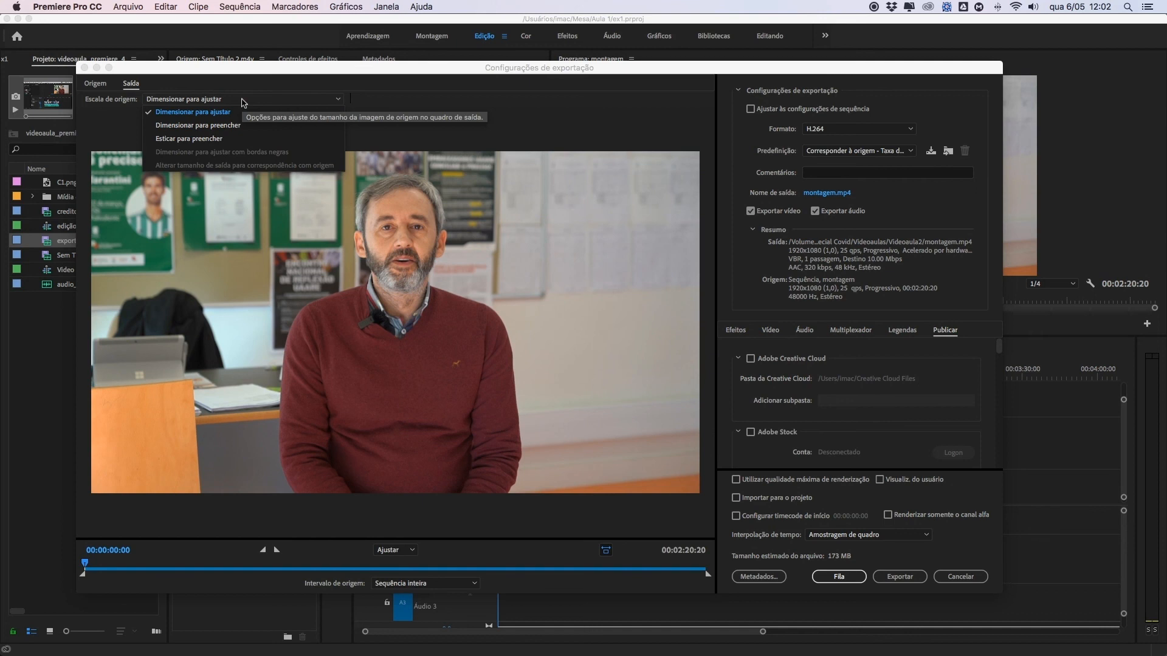
click(242, 101)
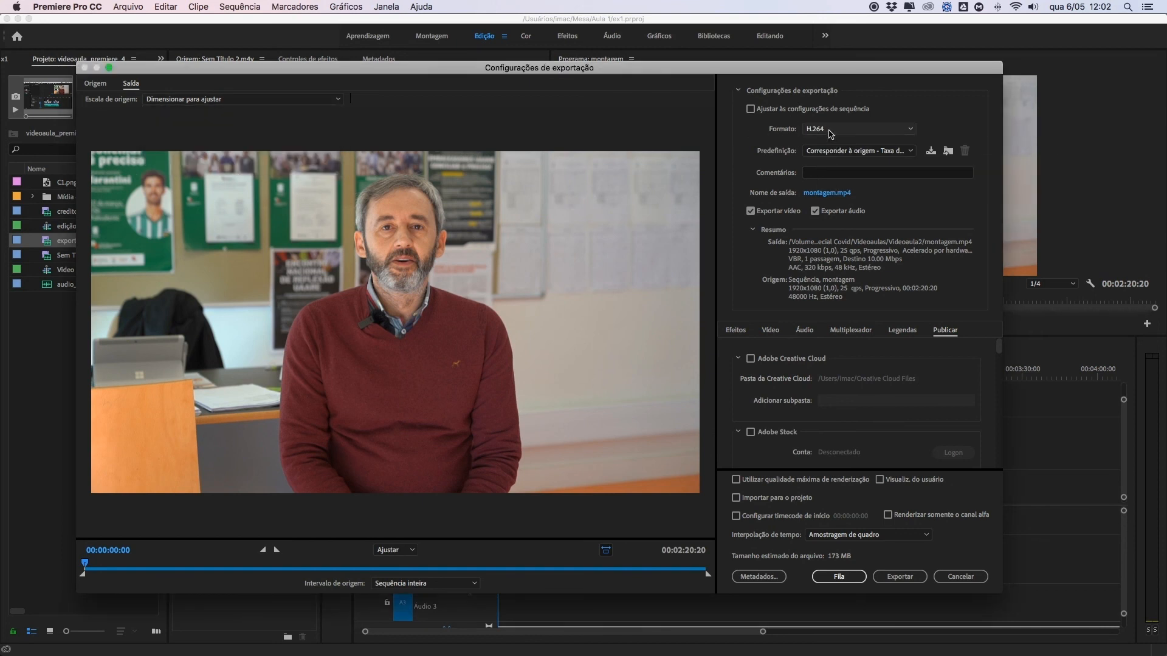
click(831, 130)
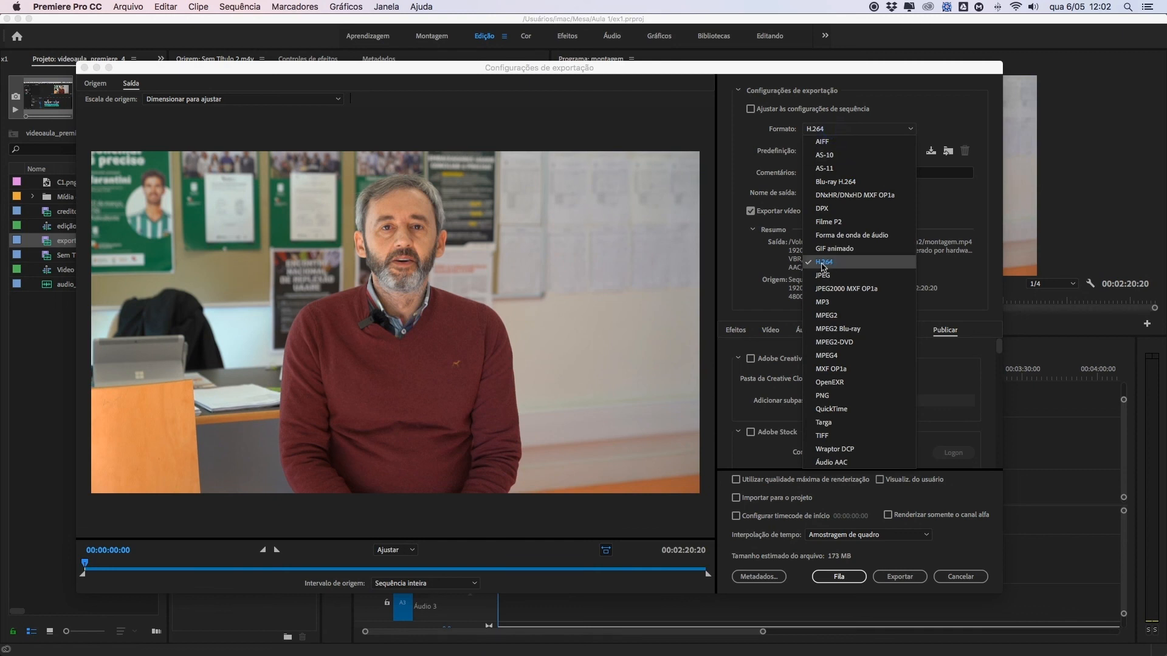
click(824, 267)
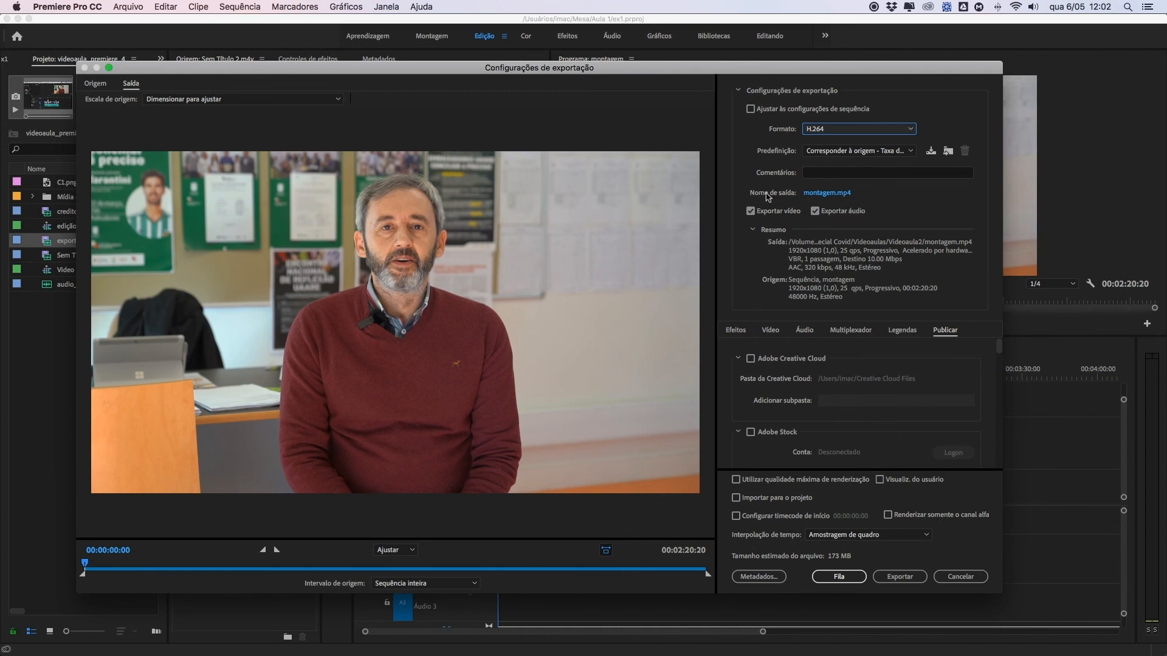
click(818, 193)
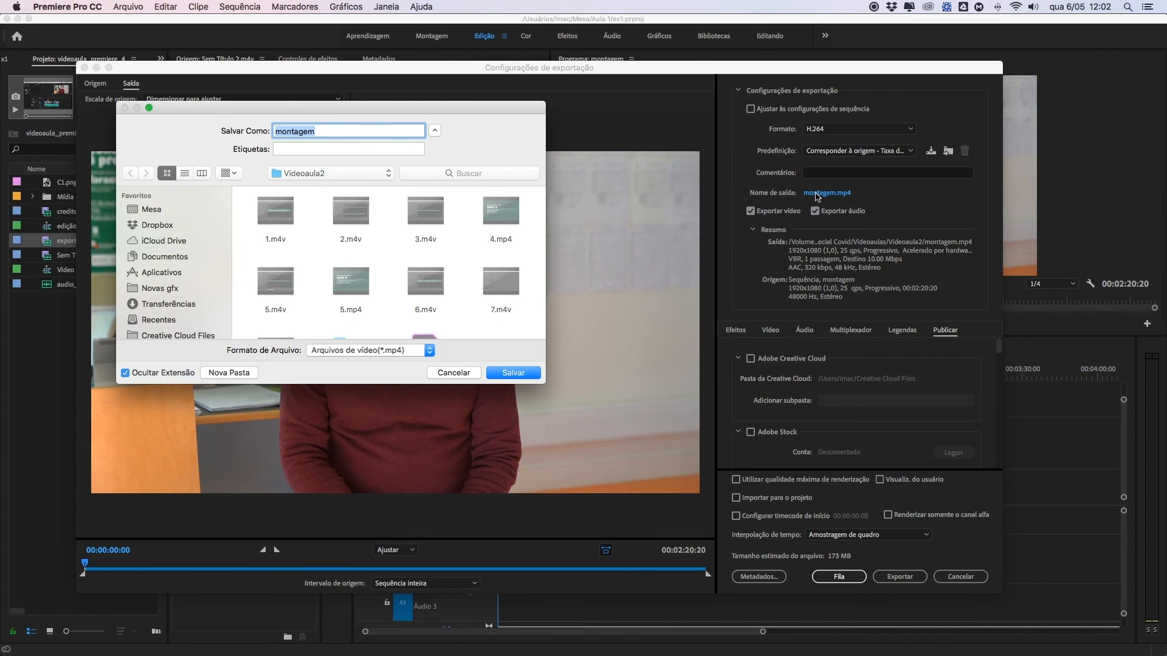
- Save the output as 'Apresentação UAARE' and start encoding the export
text(Apresentação UAARE)
click(511, 374)
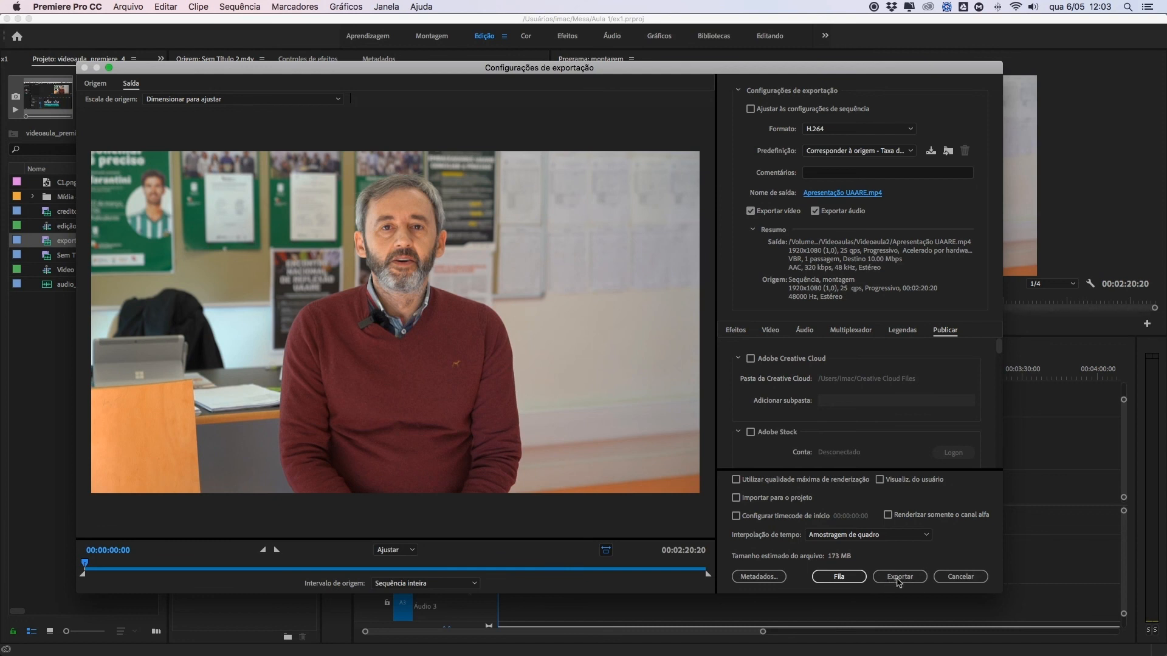
click(901, 579)
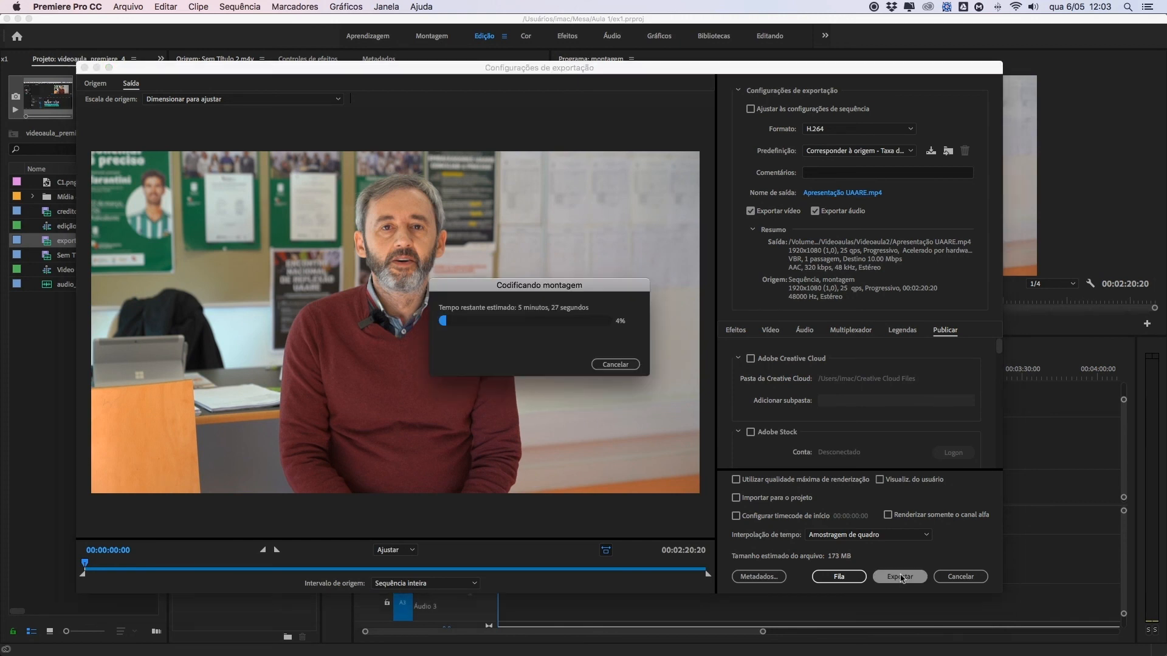